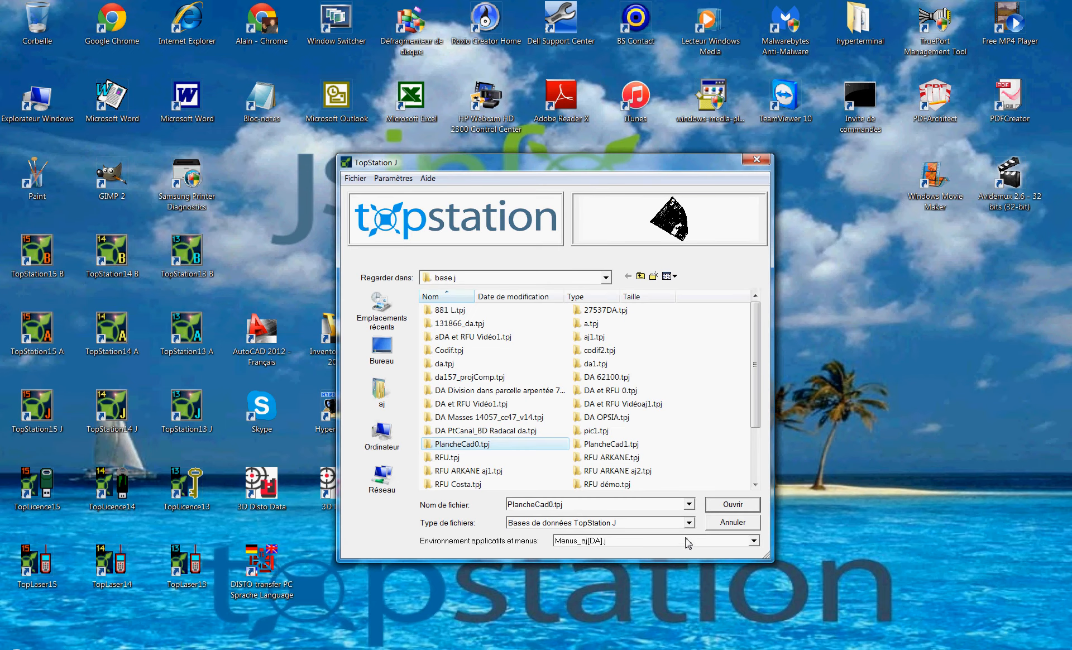
Open the PlancheCad0.tpj database with the Menus_aj[DA].j environment and bring parcel 157 into close view
left_click(728, 505)
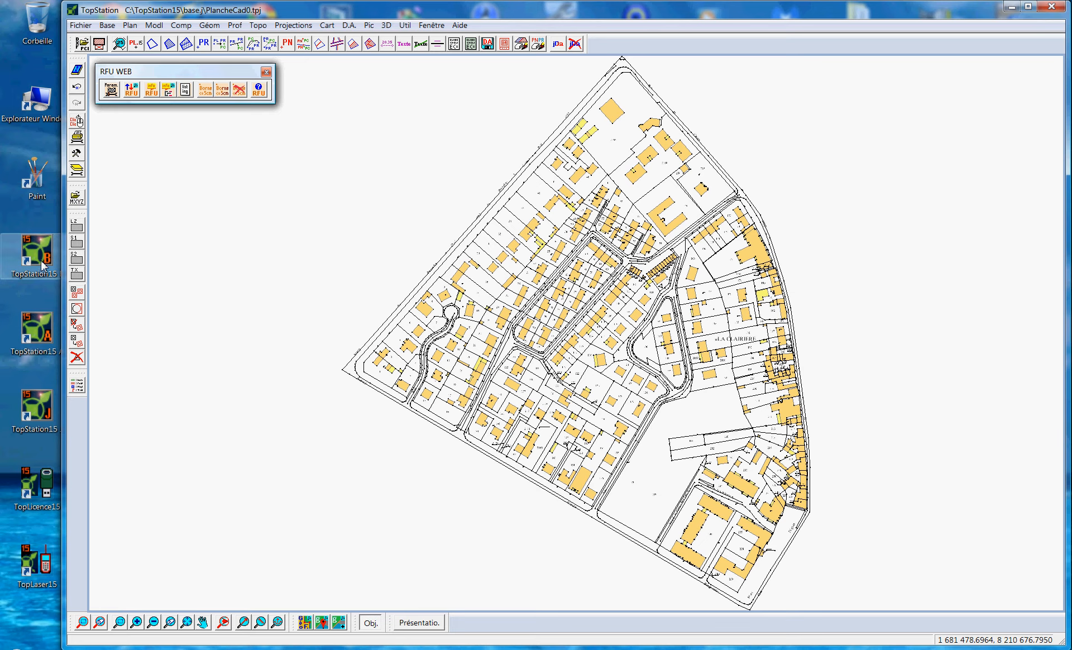
scroll(696, 492, "up", 1)
scroll(696, 492, "up", 1)
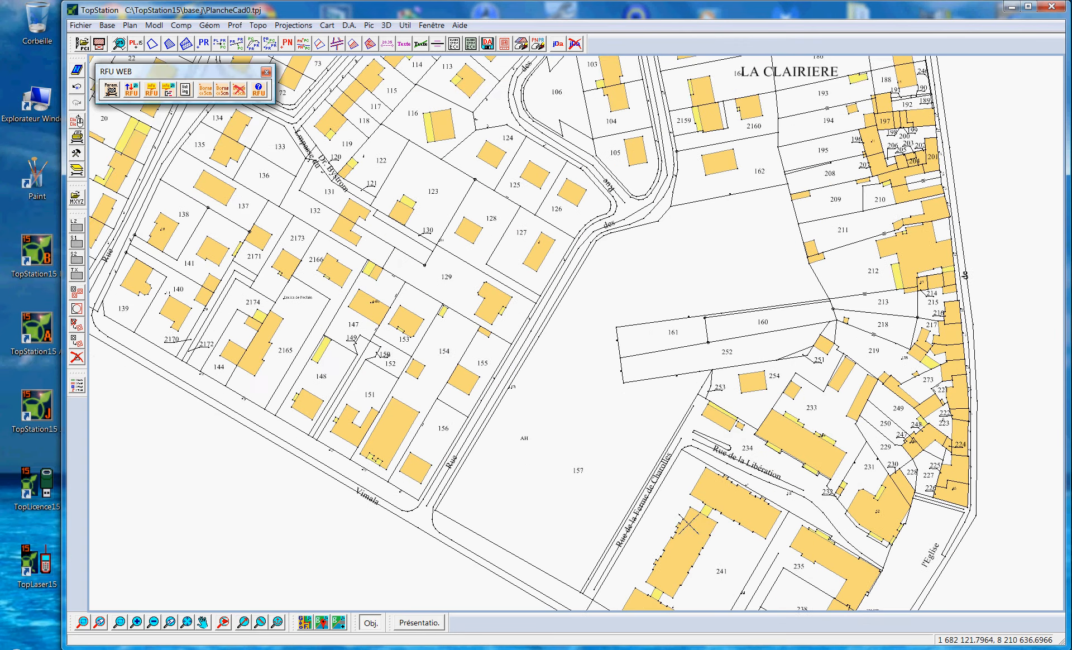
middle_click_drag(689, 524, 652, 489)
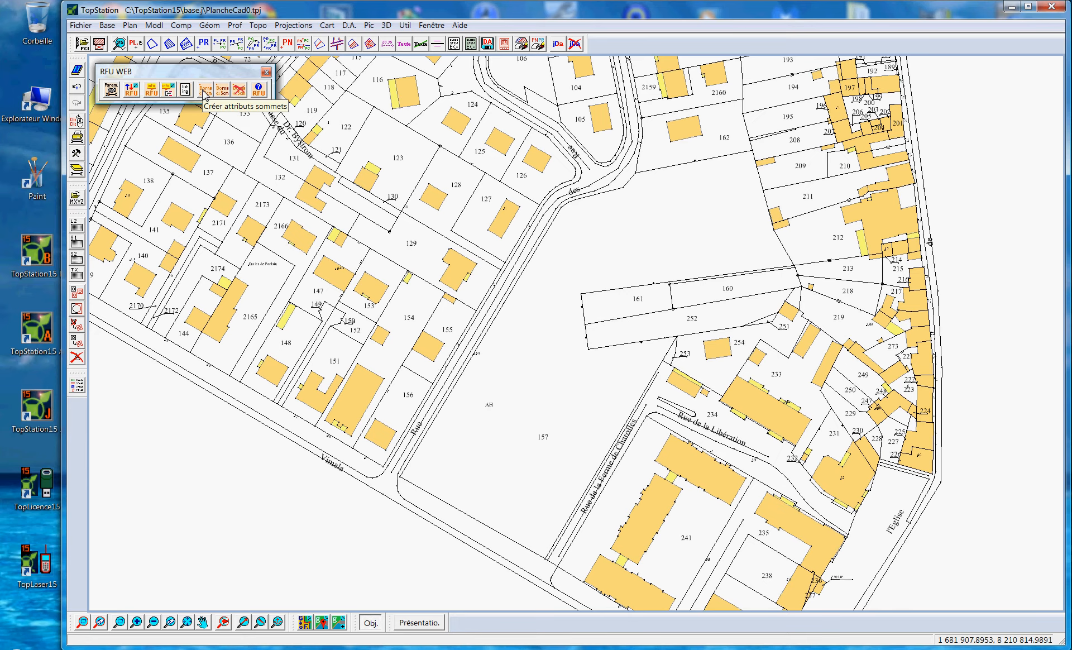
Check the positioning element choices offered when creating RFU vertex attributes, leaving without assigning any
left_click(205, 95)
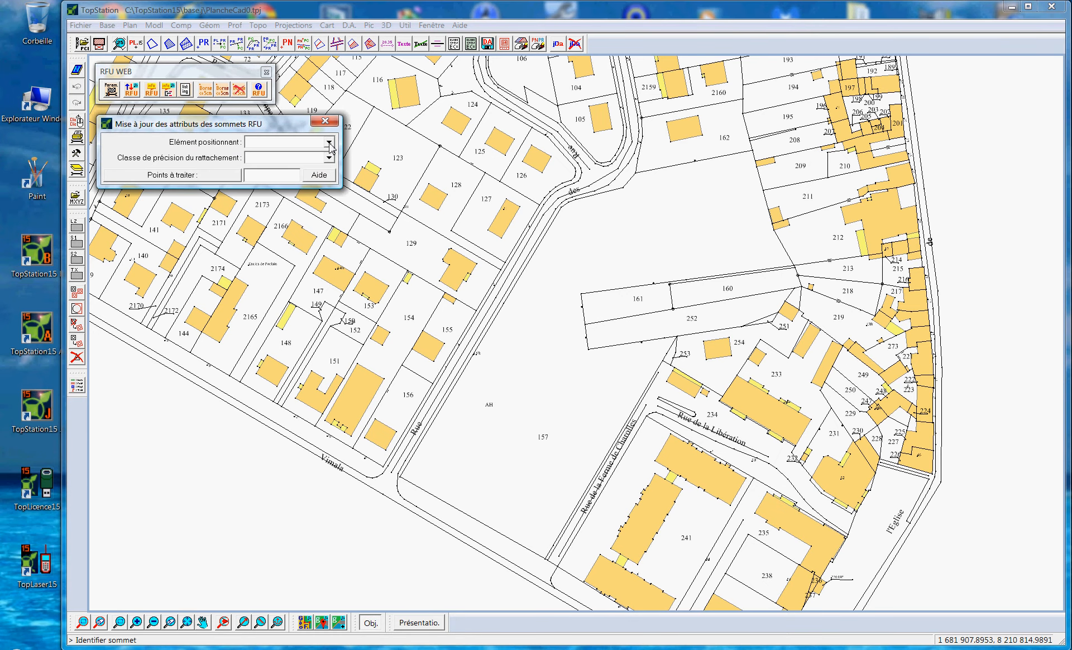
left_click(329, 143)
left_click(329, 142)
left_click(325, 121)
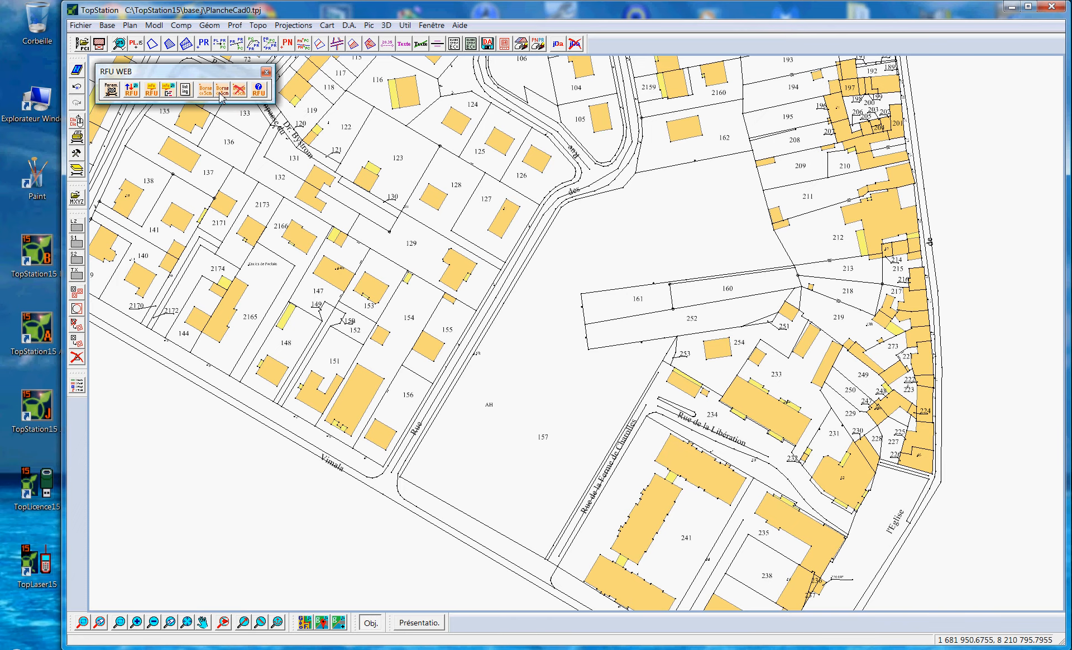
Connect to the Référentiel Foncier Unifié by entering the surveyor's password
left_click(133, 92)
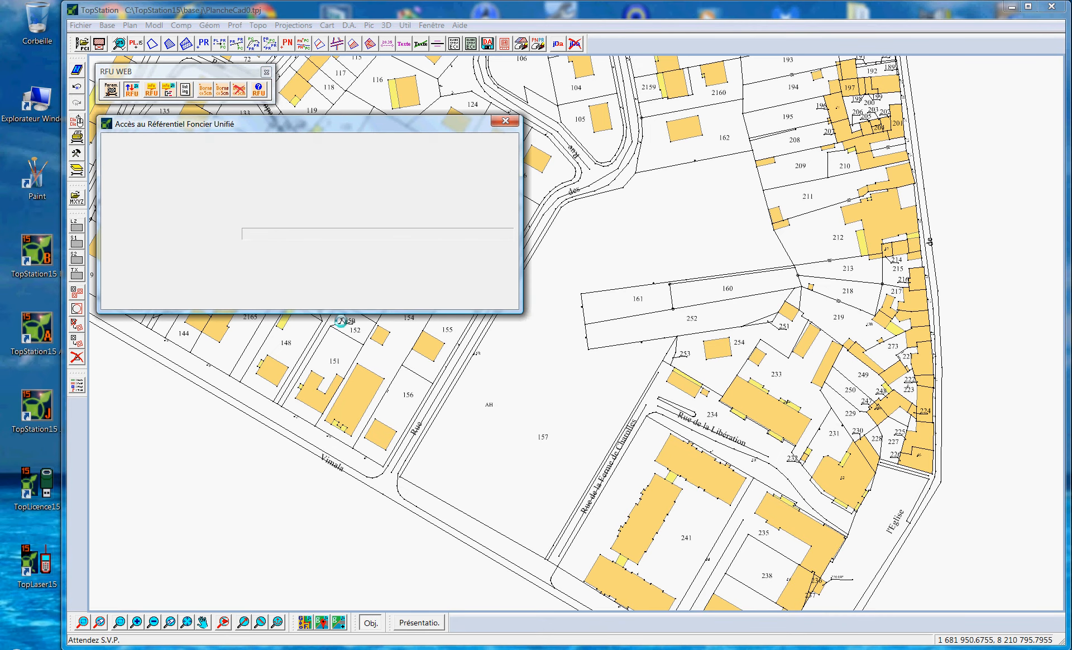
type("*****")
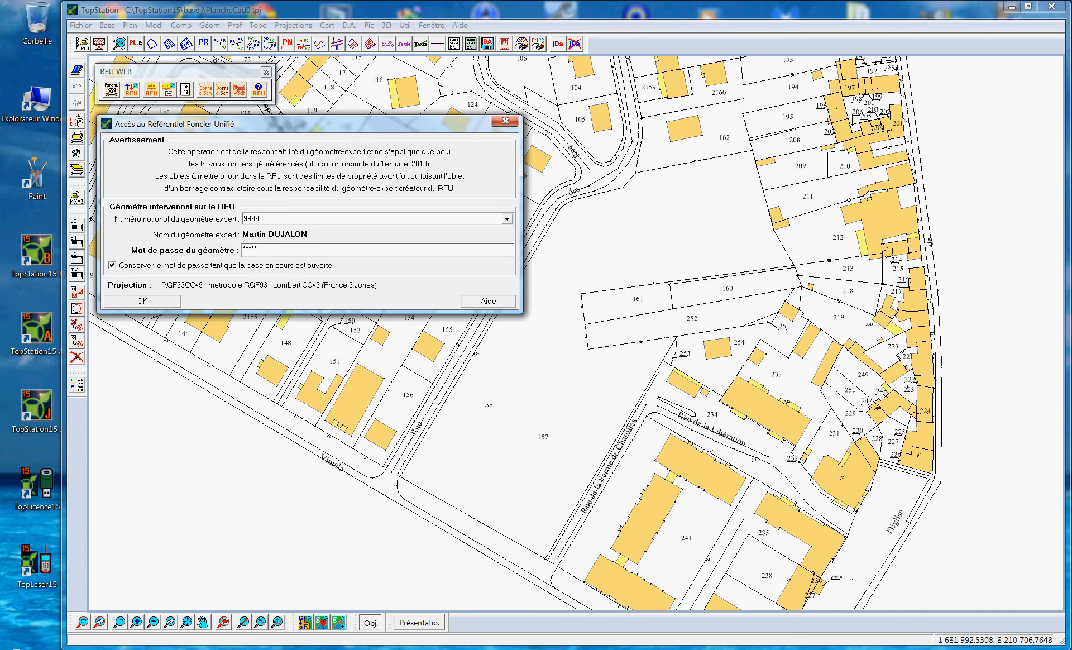
key("Return")
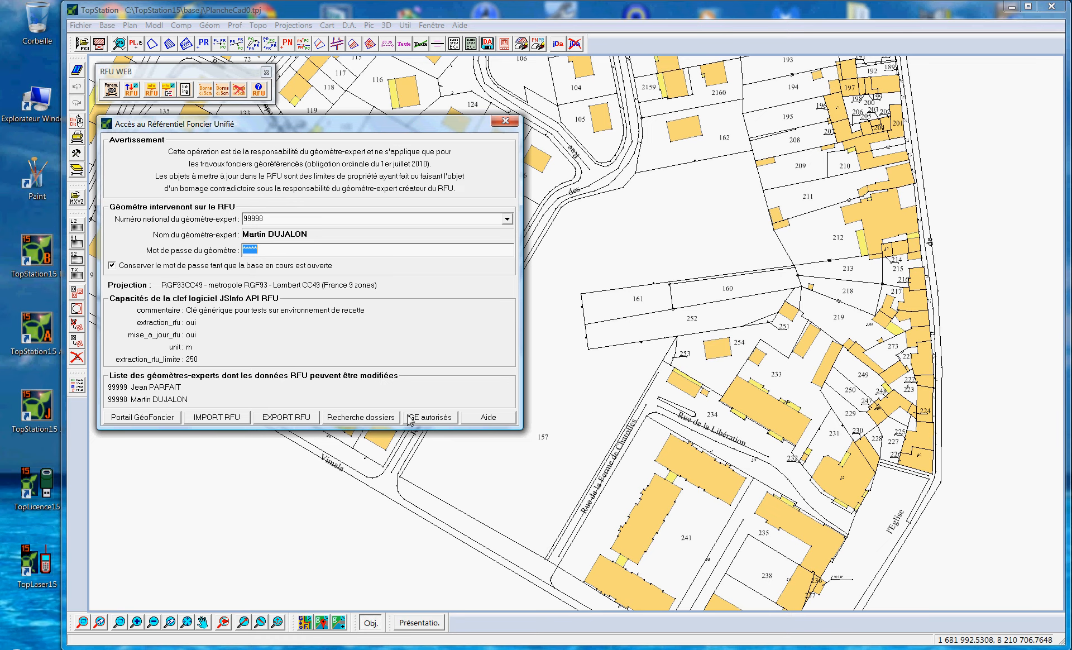
Open the GéoFoncier portal at the street corner beside parcel 157 and view the existing RFU boundaries at 1/1 000 scale
left_click(139, 418)
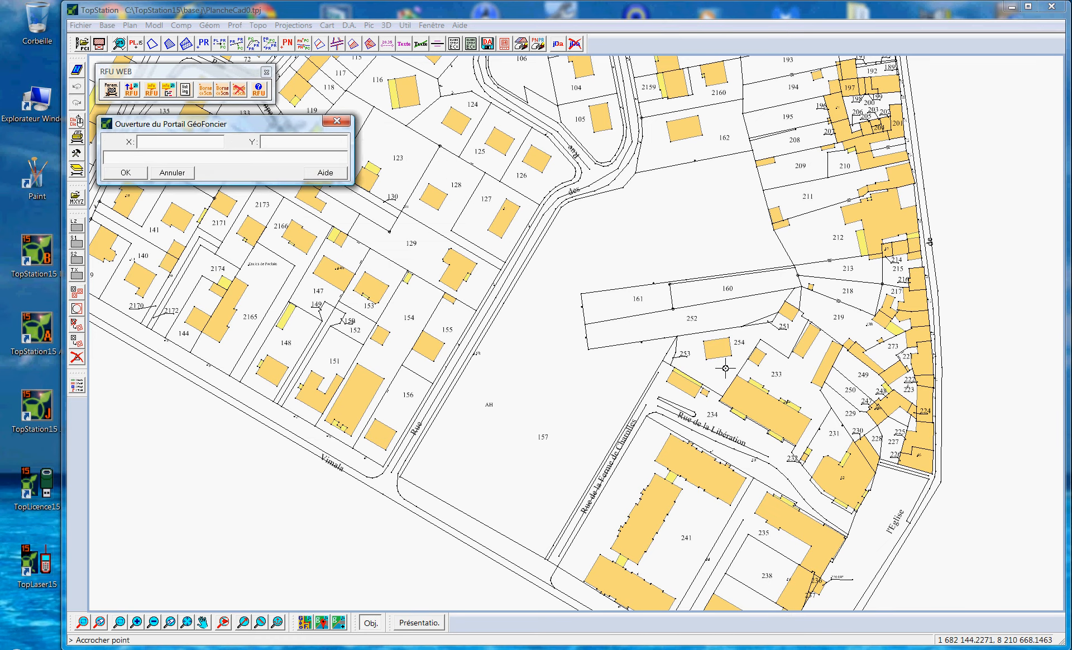
middle_click_drag(574, 449, 605, 407)
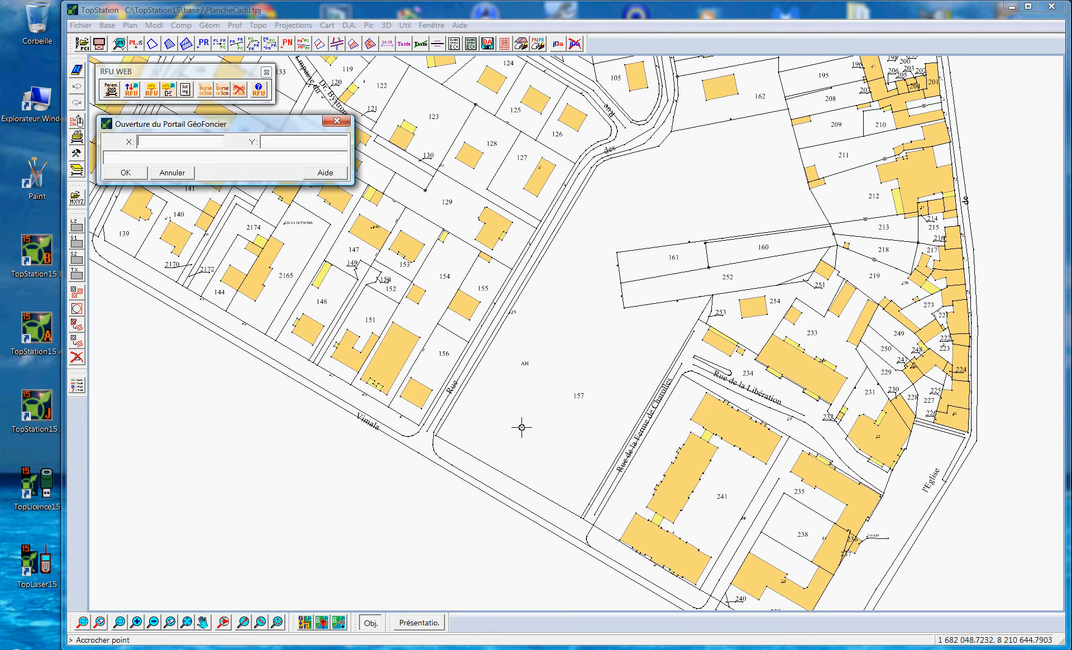
left_click(422, 445)
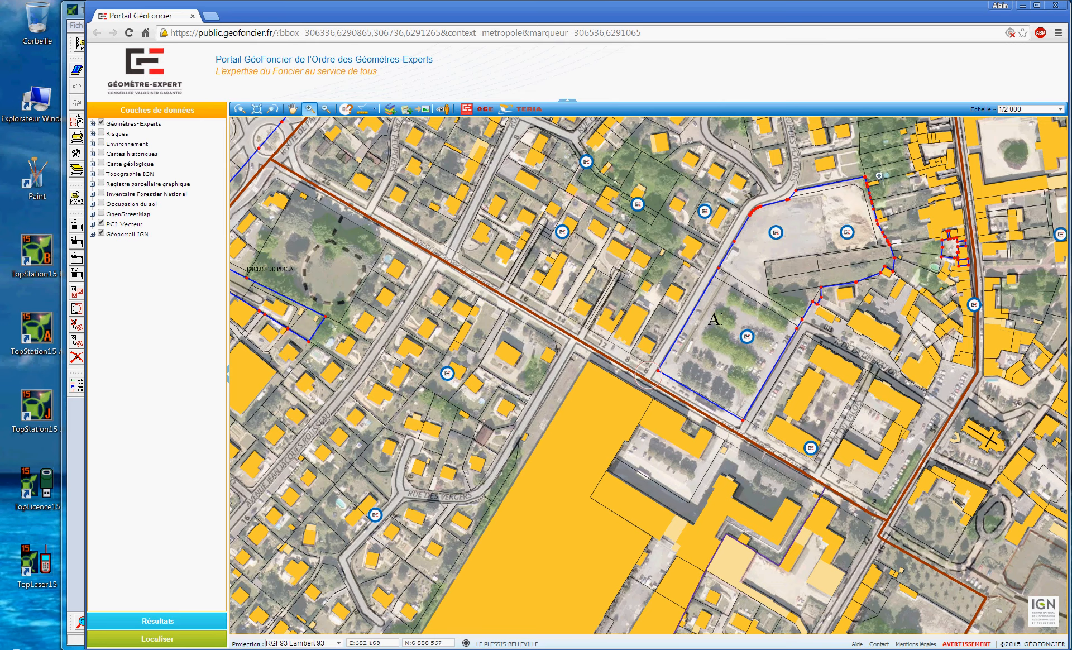
left_click(879, 176)
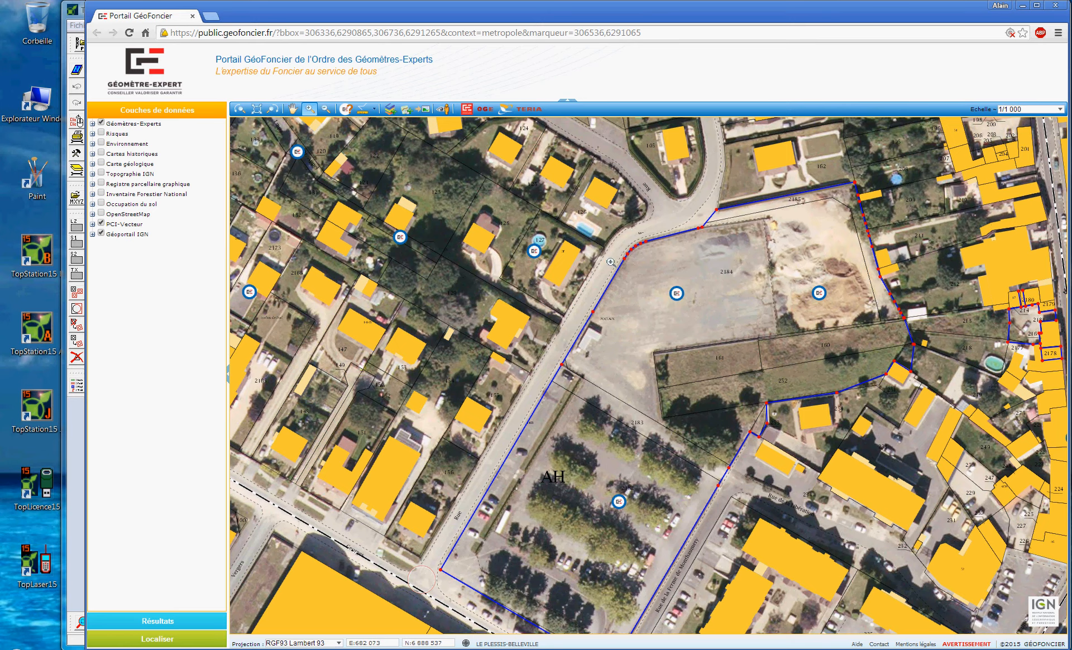
left_click(1056, 6)
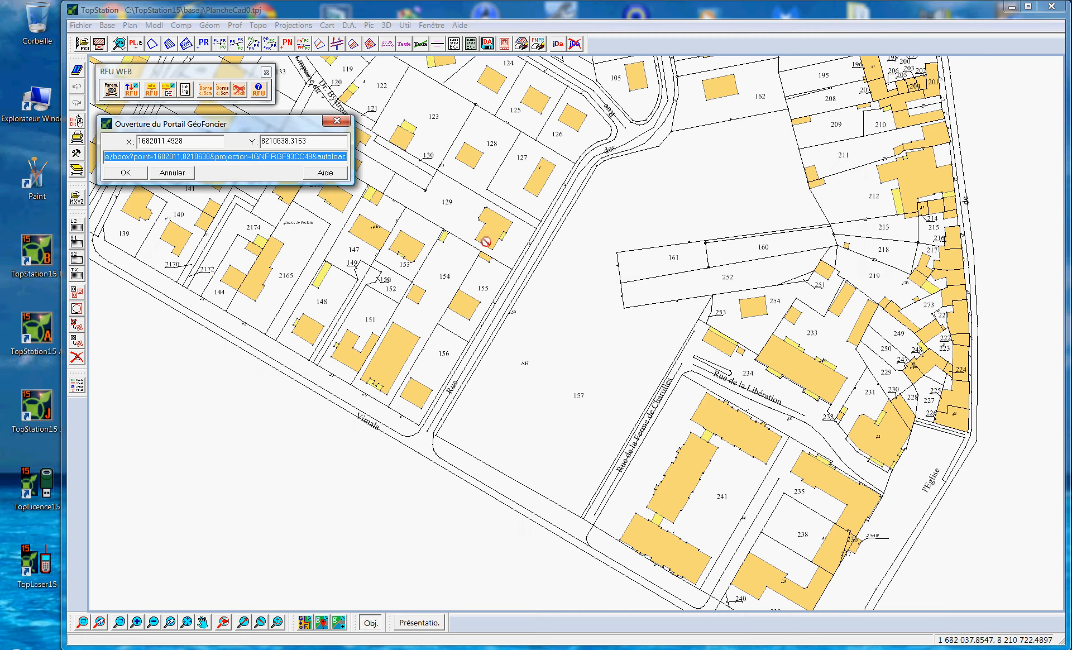
left_click(158, 175)
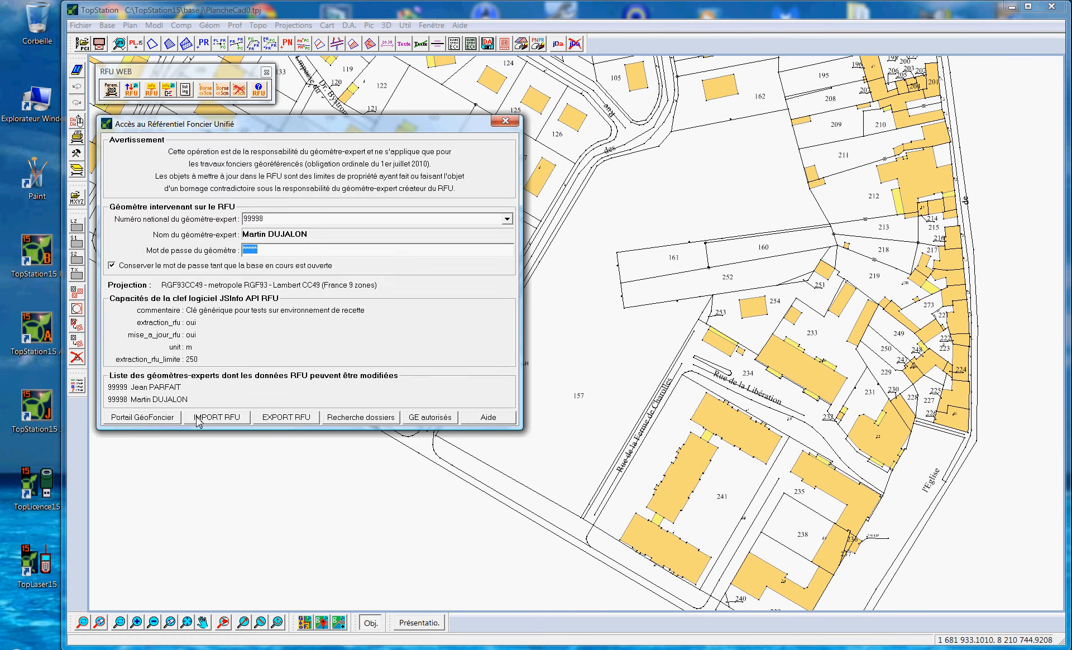
Import the RFU data inside an extraction rectangle about 213 m wide enclosing parcels 157, 160, 161 and 252
left_click(198, 420)
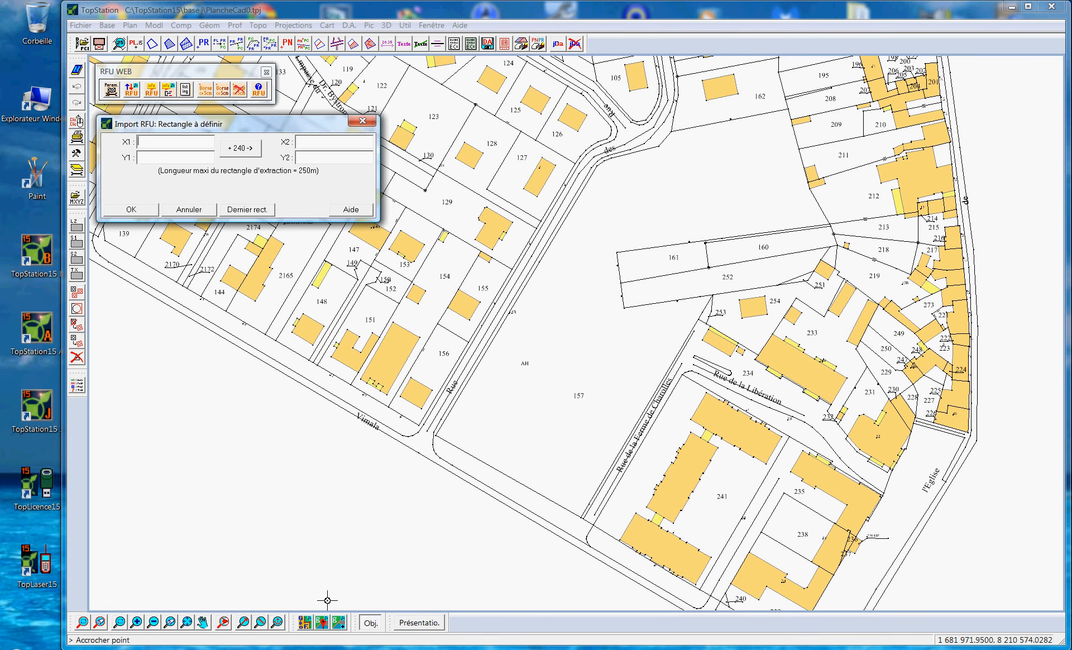
left_click(351, 587)
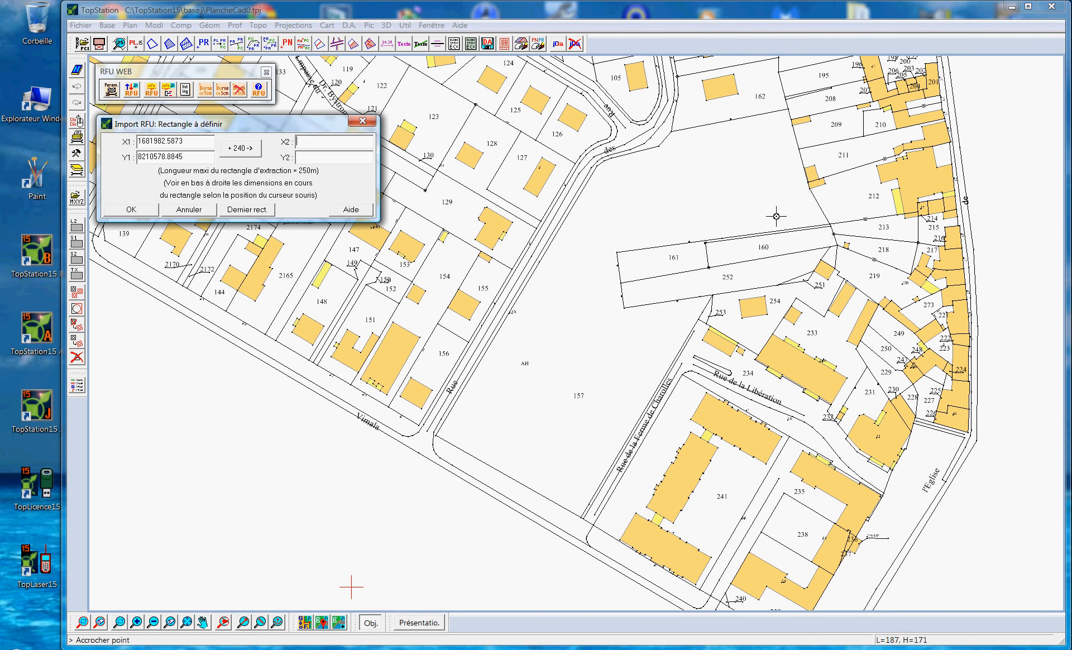
left_click(865, 91)
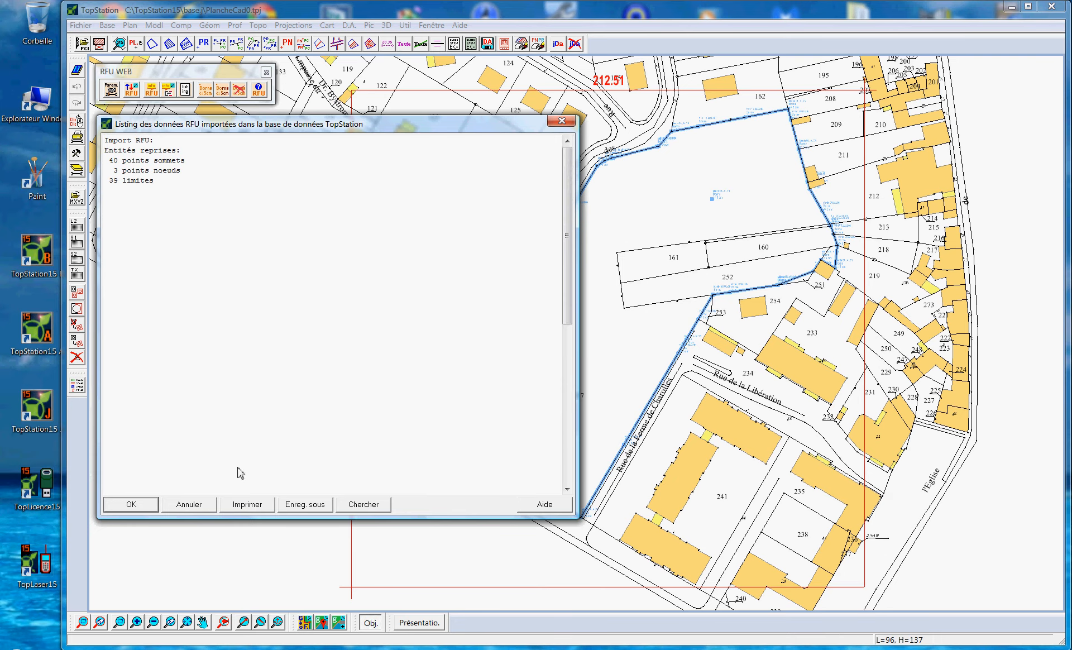
left_click(146, 505)
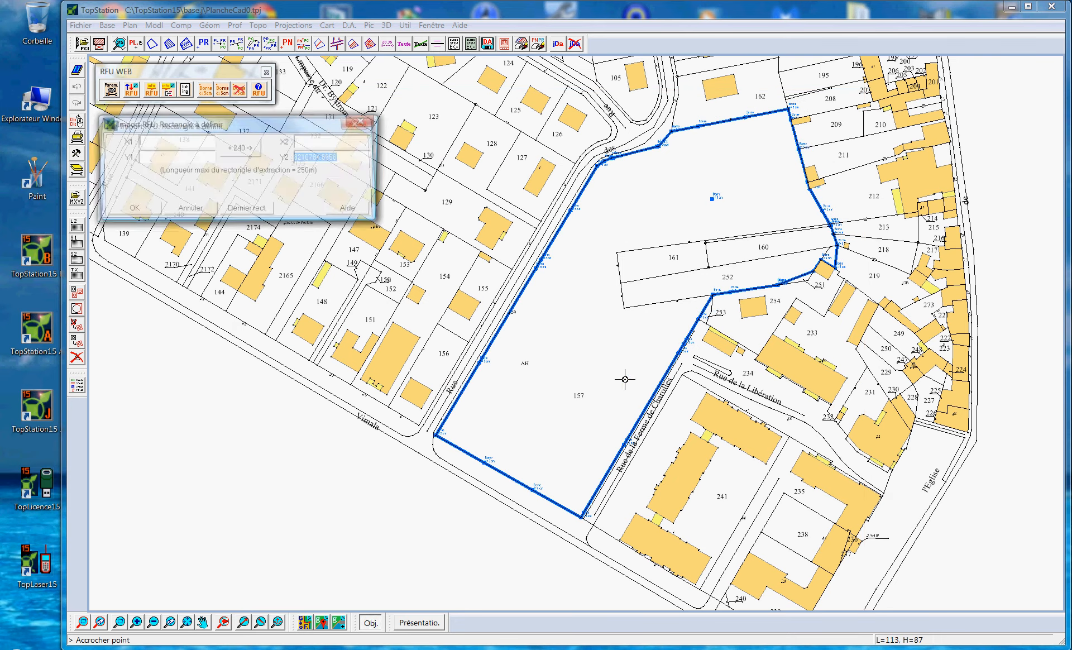
Consult the RFU data of the imported boundary vertex at the corner between parcels 252 and 253
scroll(715, 302, "up", 1)
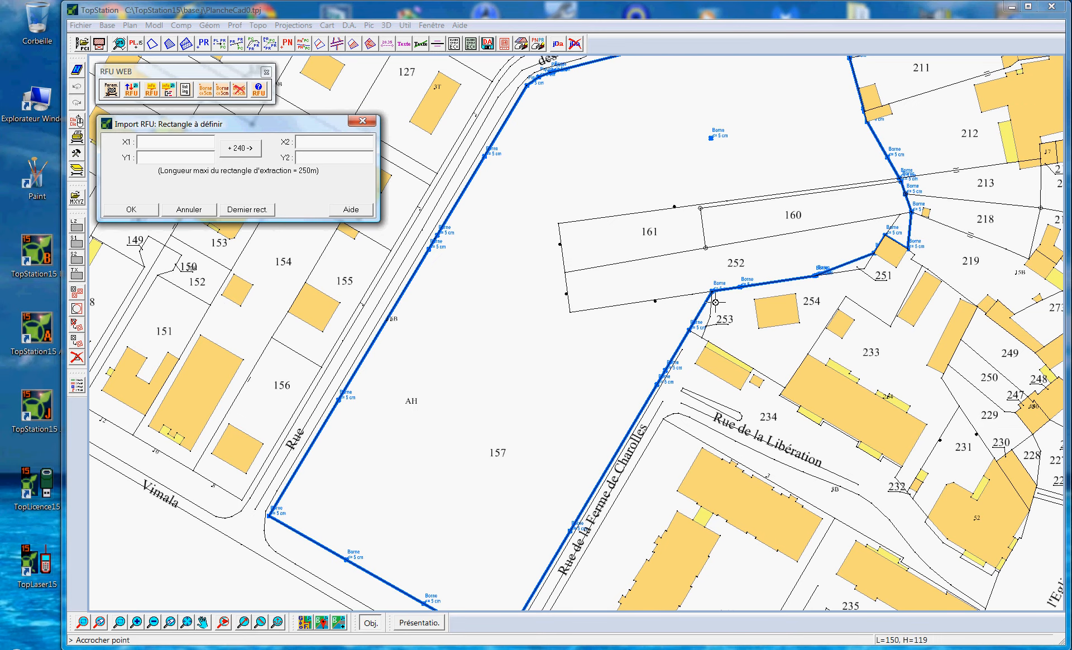
scroll(715, 302, "up", 1)
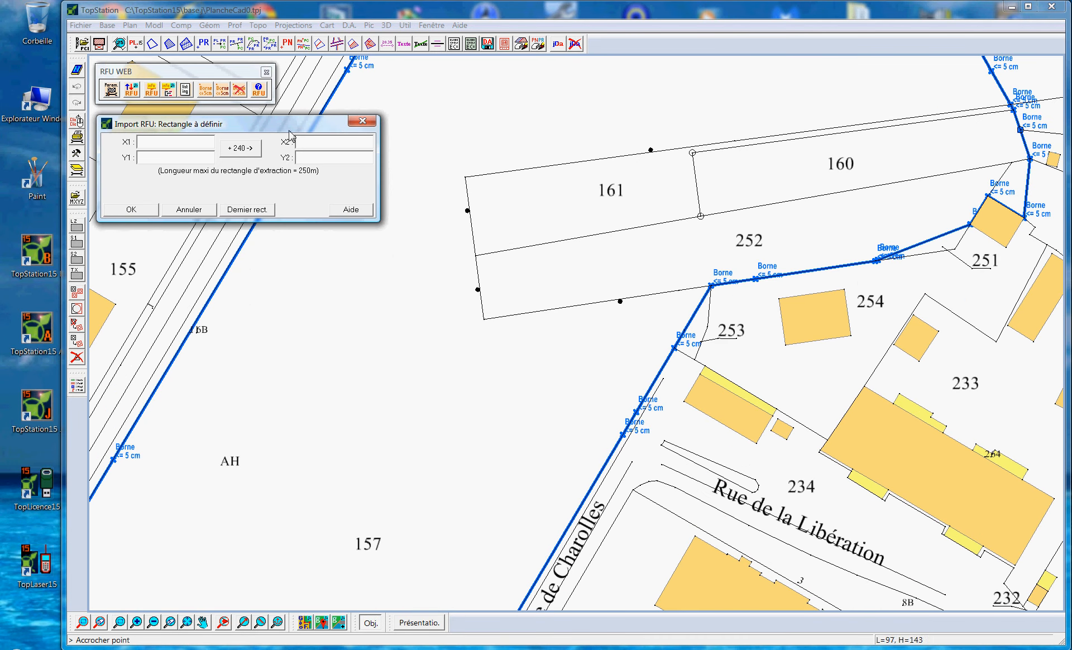
left_click(152, 90)
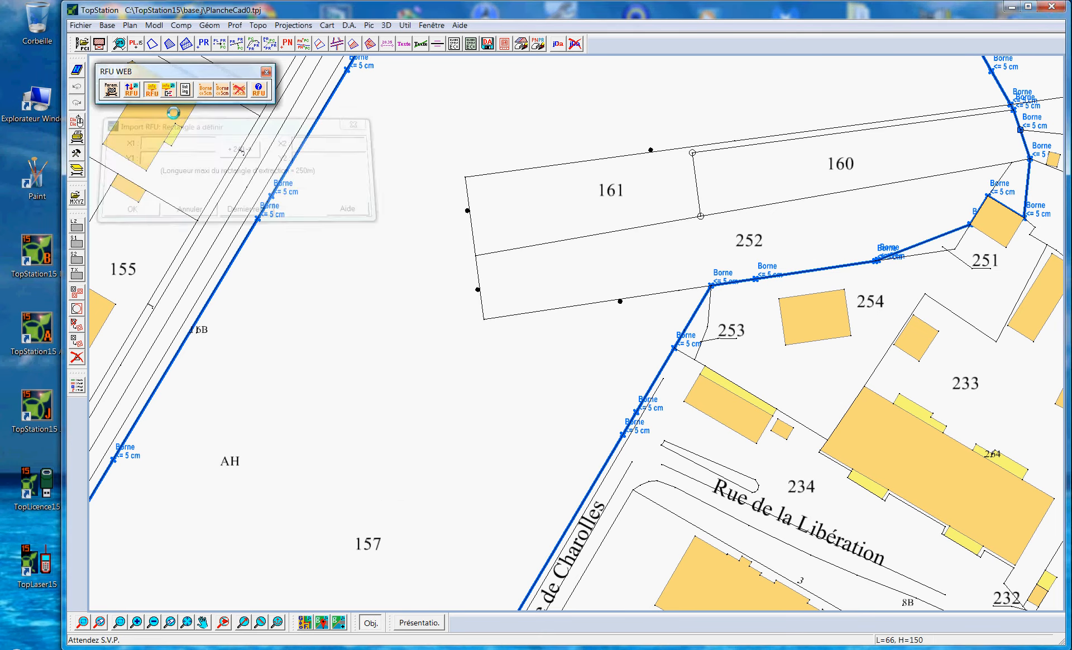
left_click(724, 270)
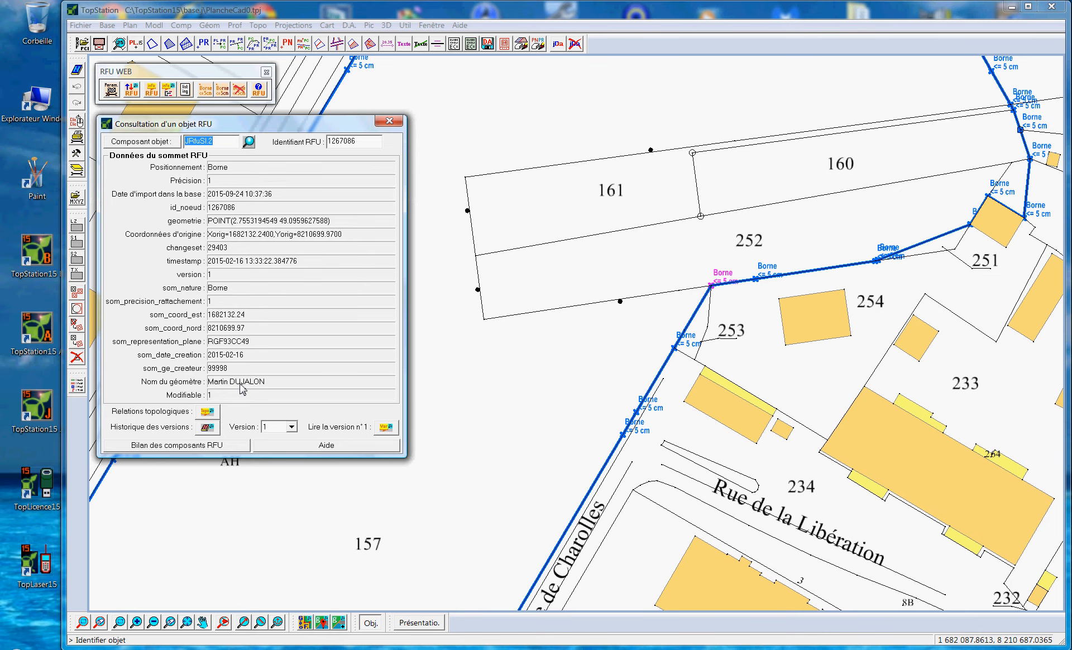
left_click(389, 120)
Open the recent database DA et RFU Vidéo1.tpj and check its presentation view before returning to the plan
scroll(789, 368, "down", 3)
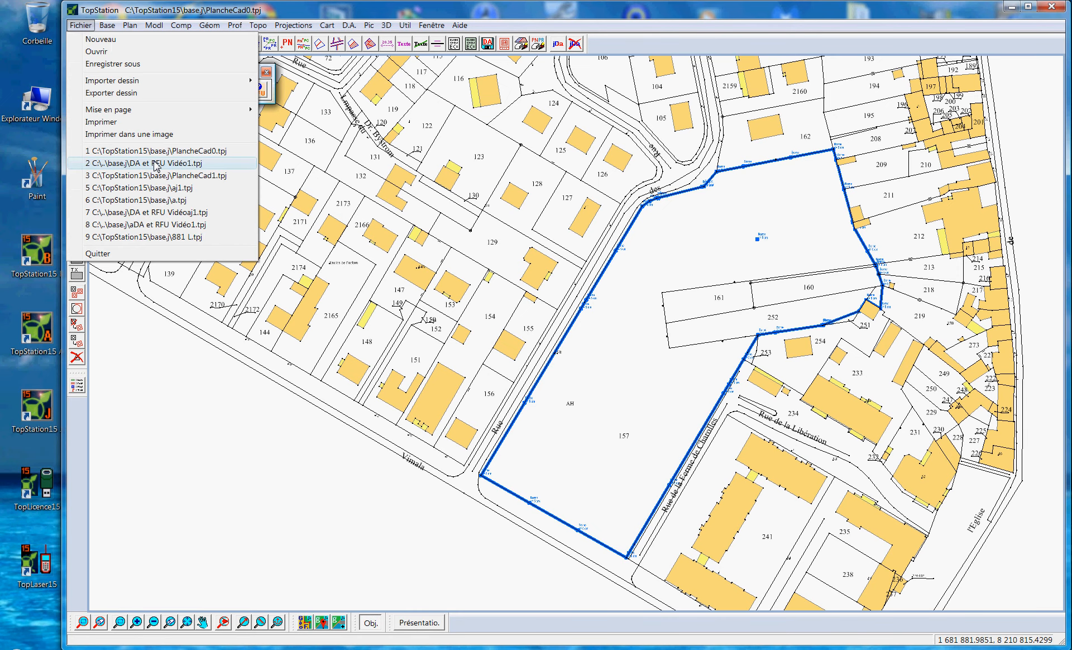
left_click(155, 163)
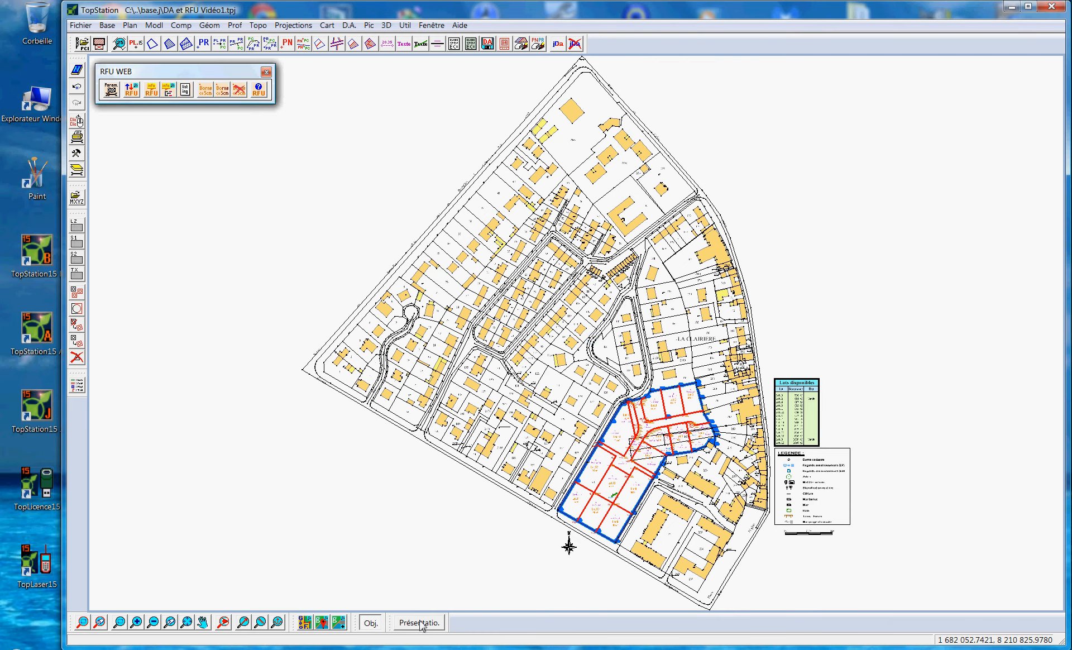
left_click(420, 623)
left_click(1001, 40)
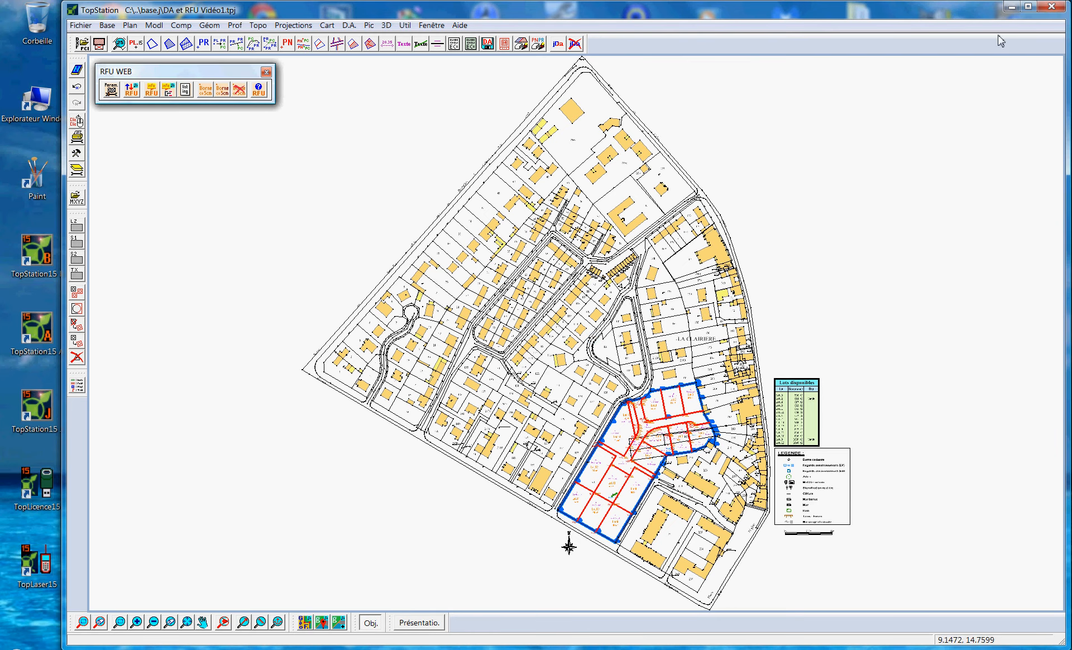
Examine the new lot boundaries, point numbers and vertex attributes inside the blue RFU perimeter
scroll(568, 543, "up", 2)
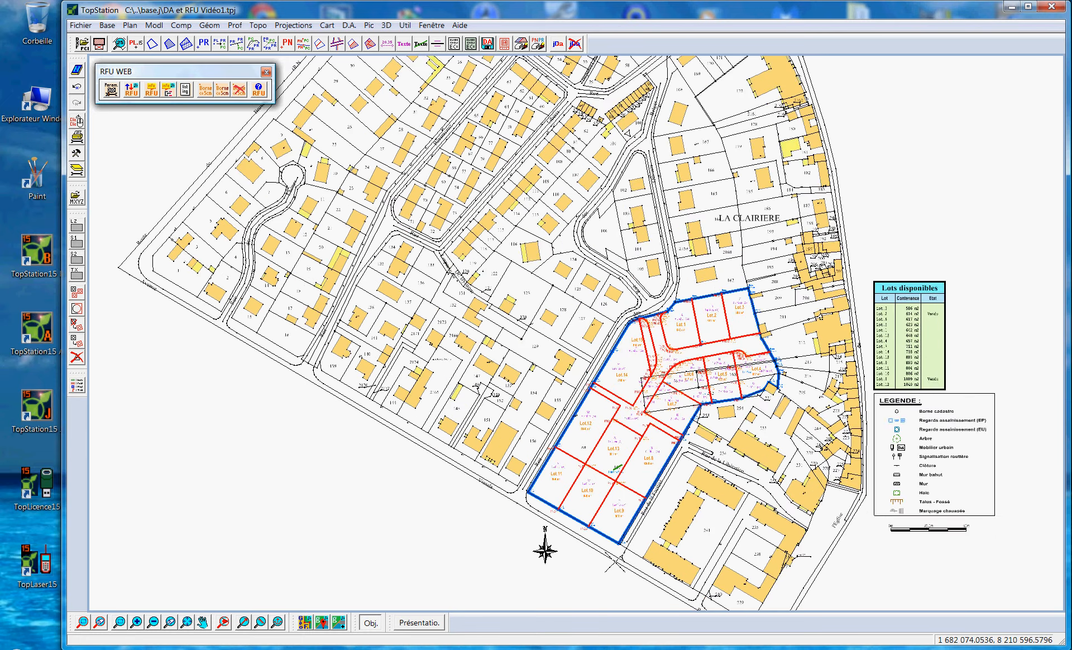
scroll(614, 563, "up", 2)
scroll(649, 411, "up", 1)
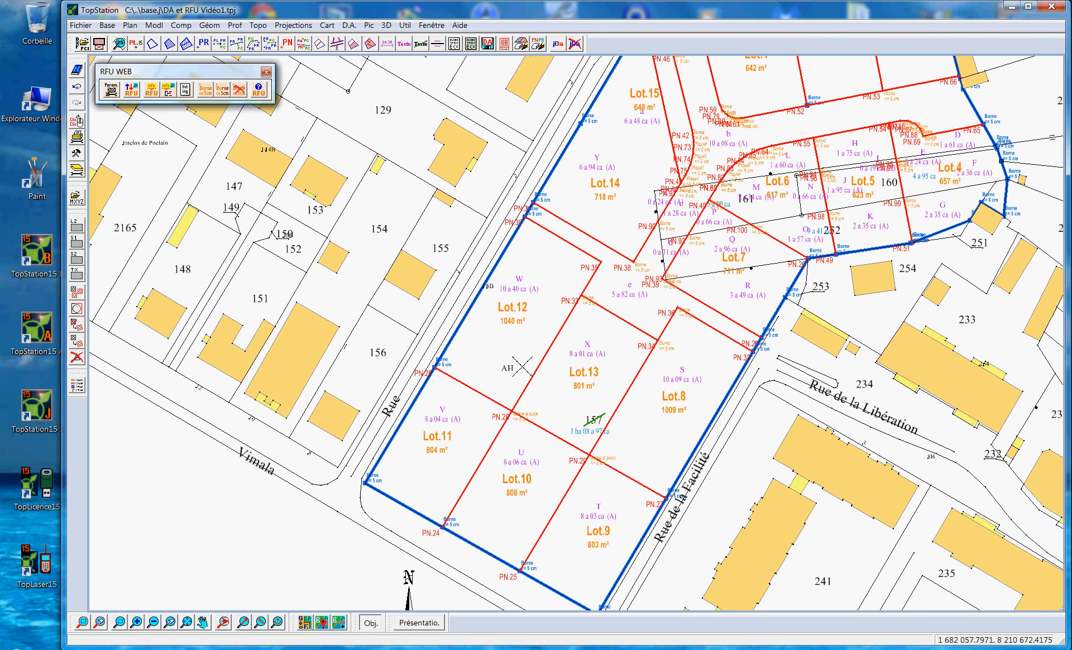
scroll(591, 311, "up", 2)
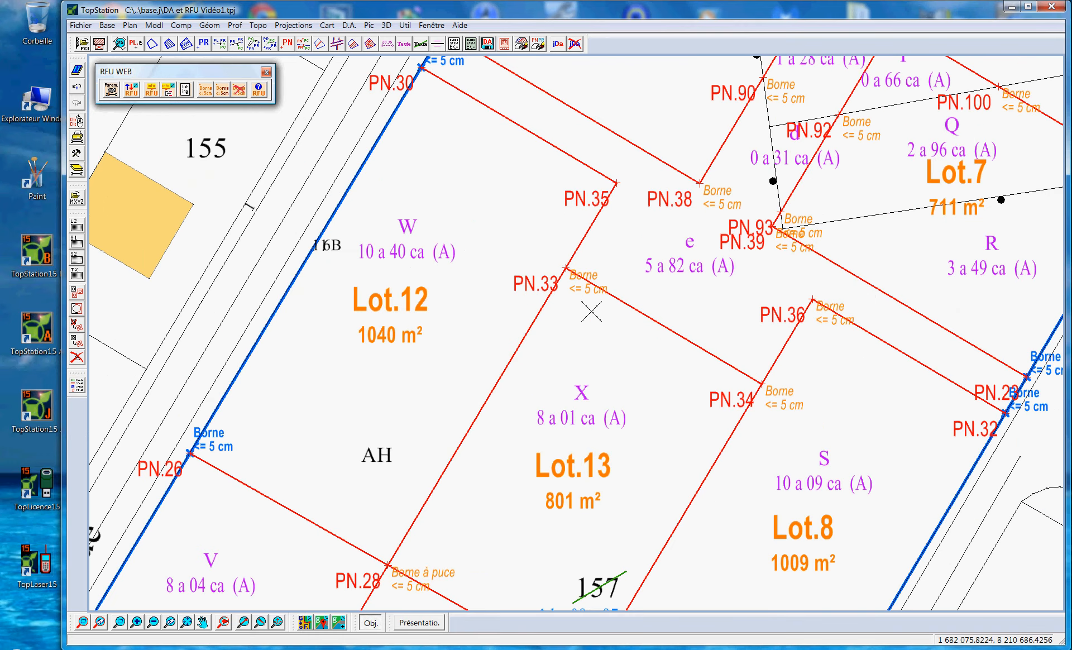
scroll(591, 311, "up", 3)
scroll(591, 311, "down", 5)
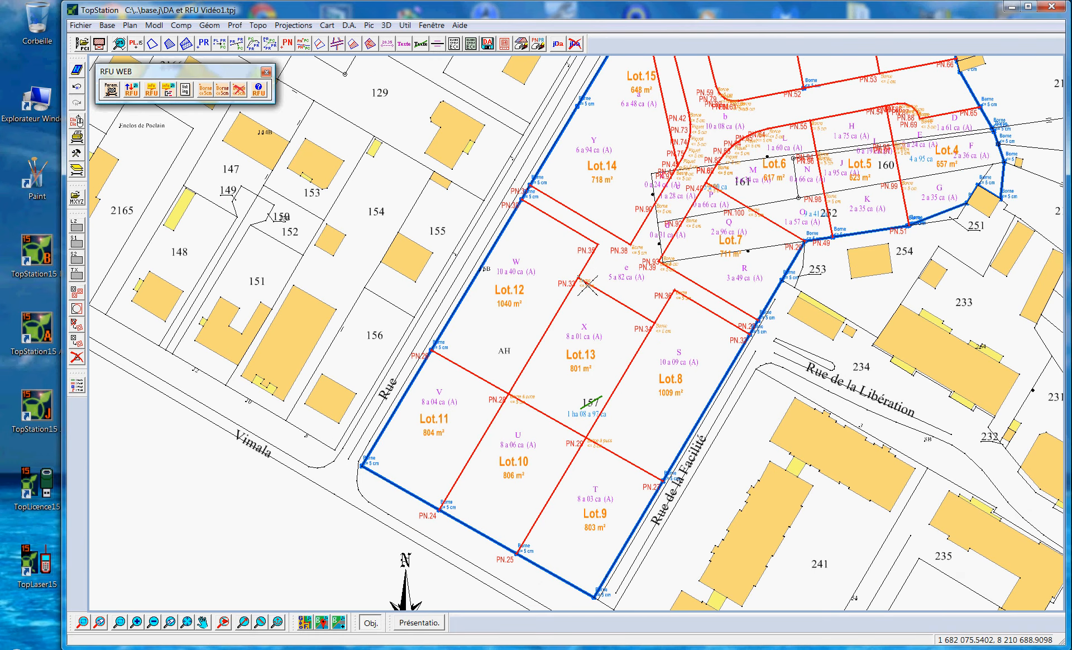
scroll(586, 284, "down", 3)
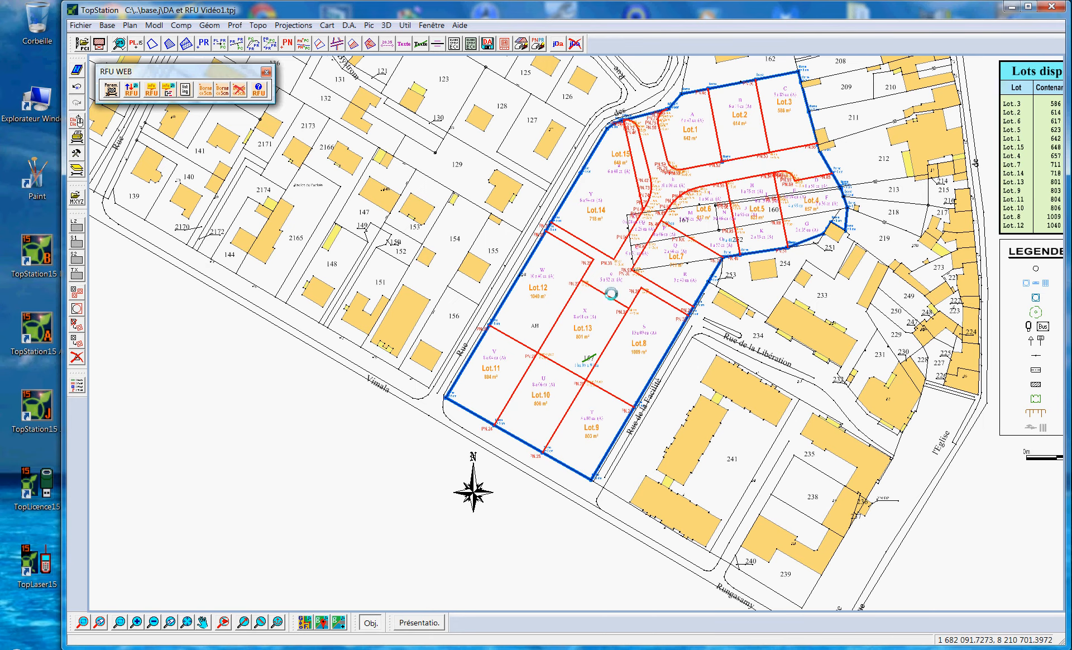
scroll(609, 293, "up", 2)
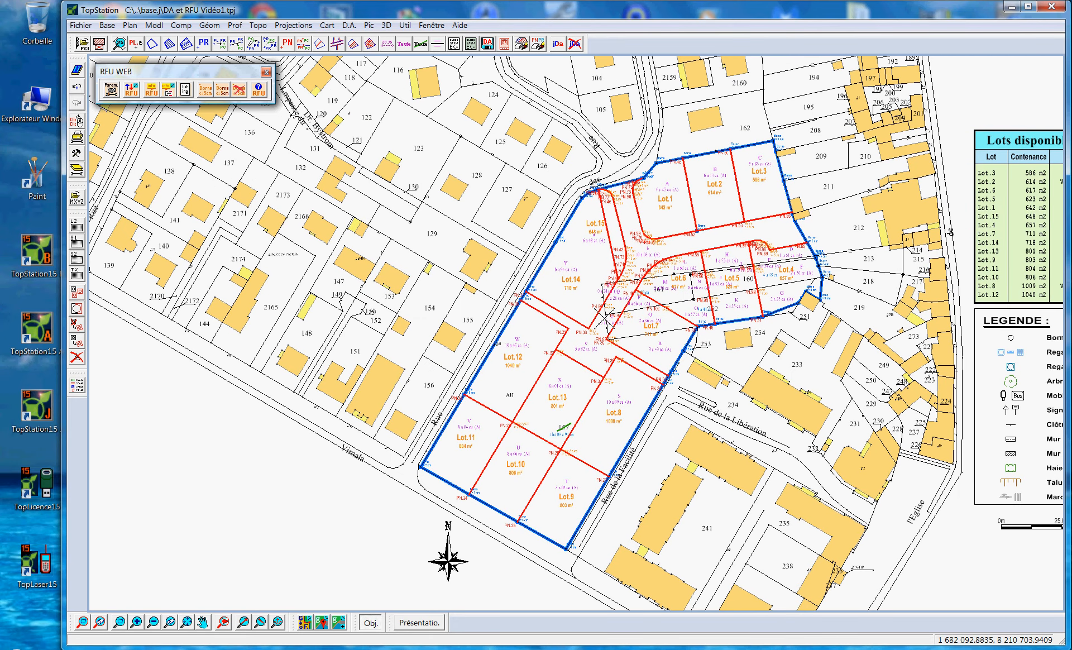
Reconnect to the RFU for this database by entering the surveyor's password
left_click(133, 88)
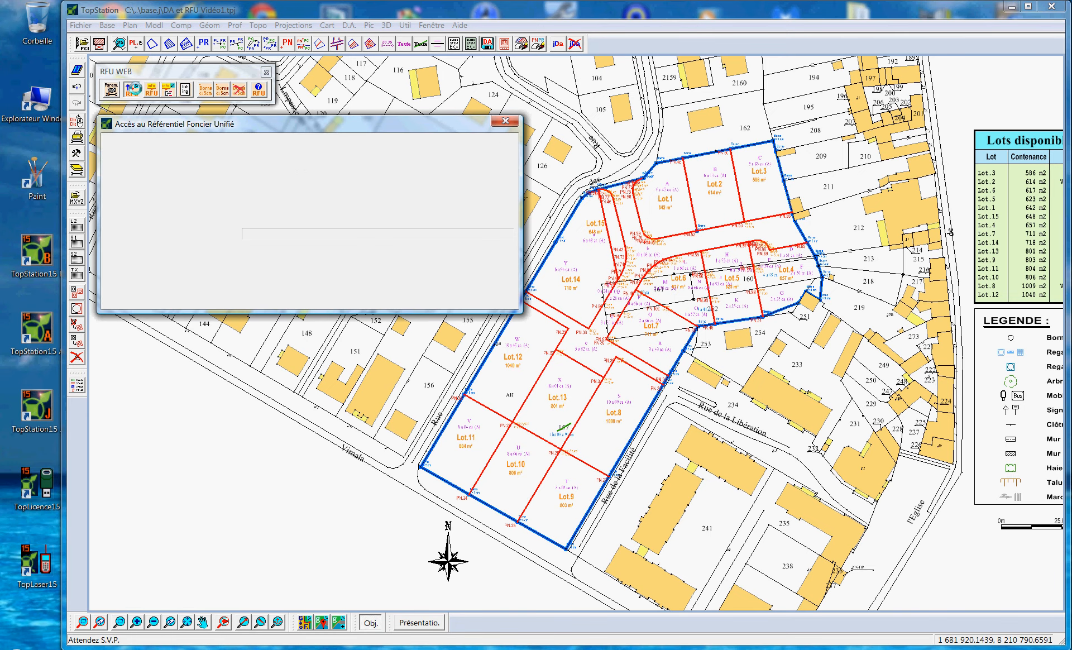
type("*****")
key("Return")
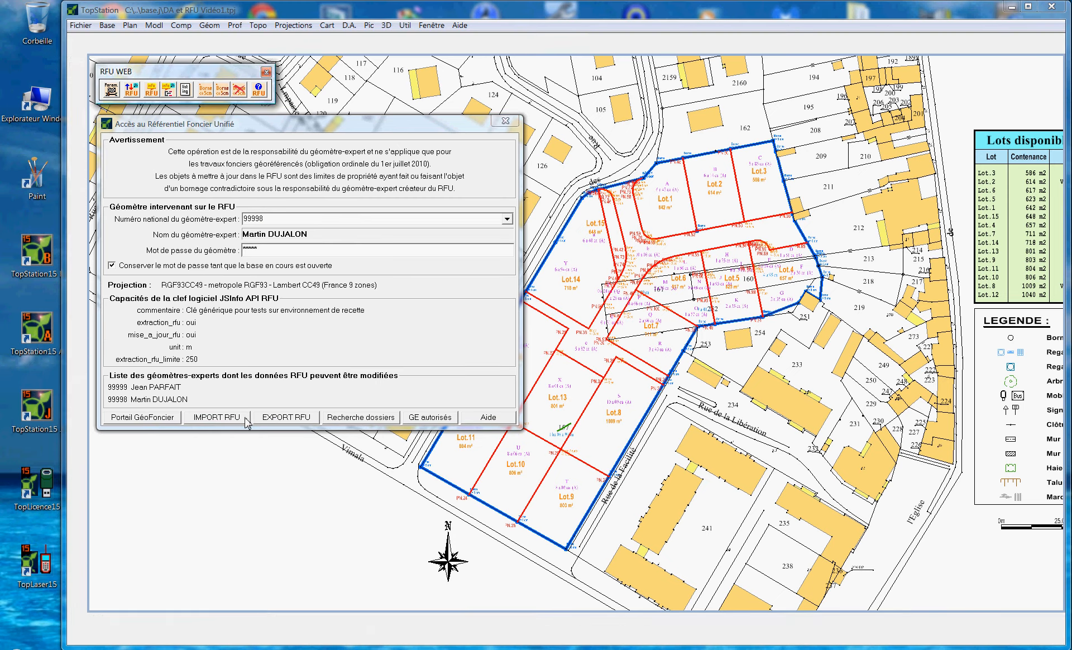
Start an RFU export and select all the jDaLN lines as new limits to create, without adding their points to the vertices
left_click(273, 417)
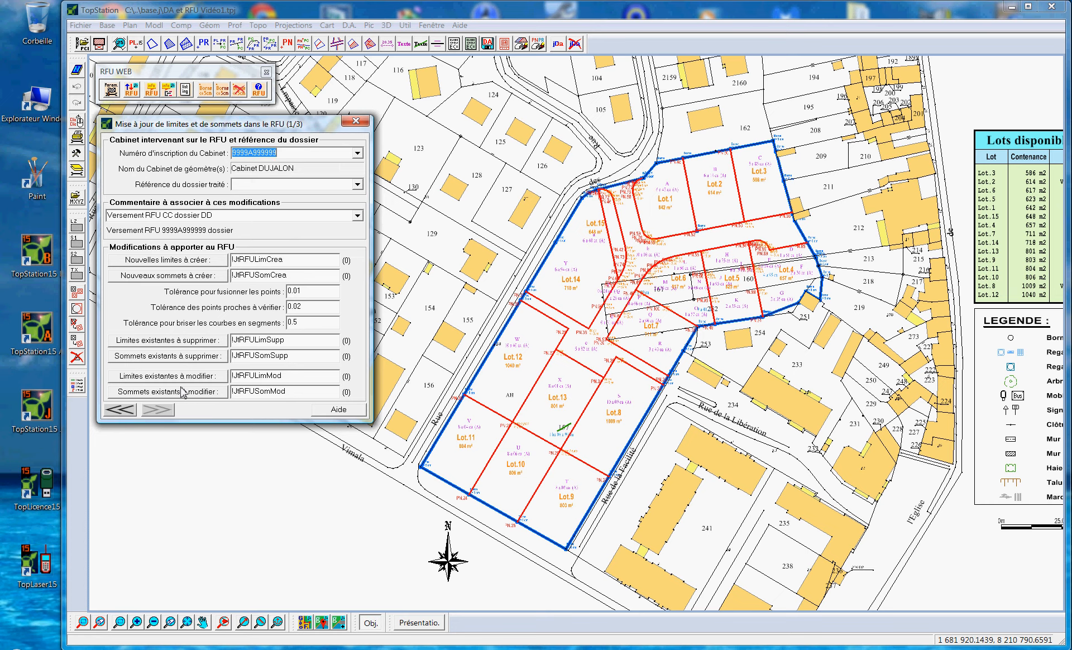
left_click(200, 262)
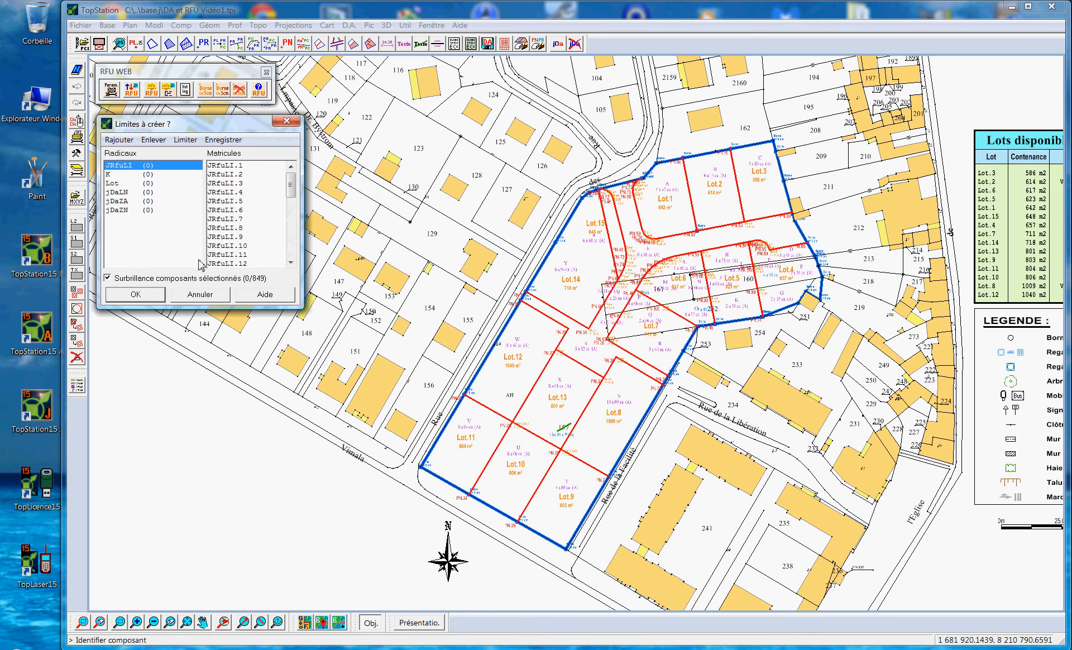
scroll(580, 378, "up", 1)
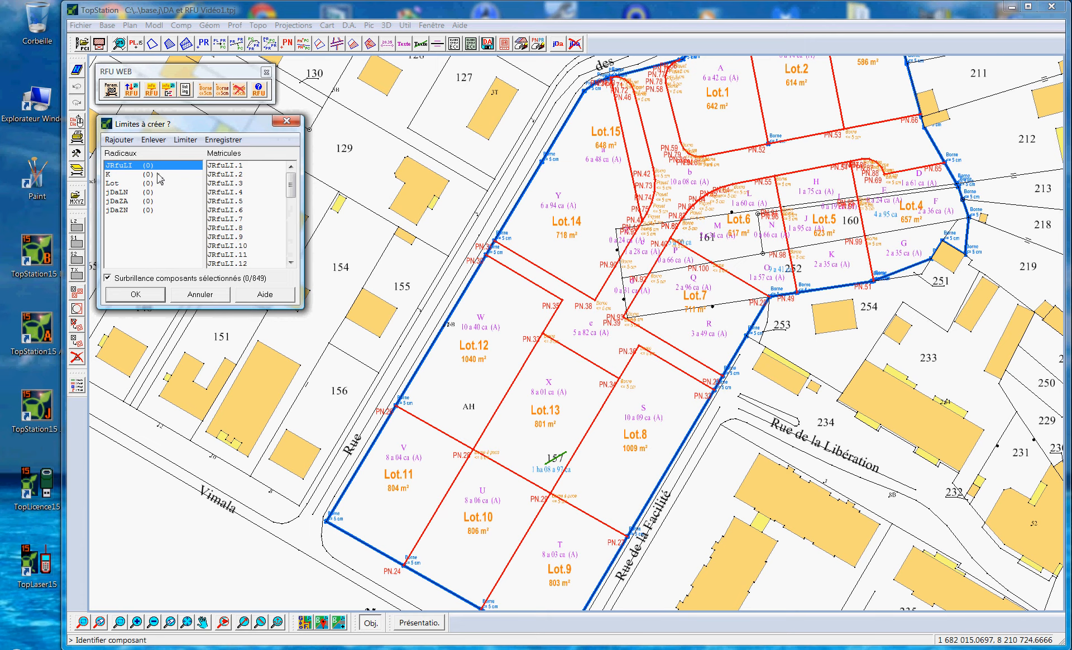
left_click(126, 193)
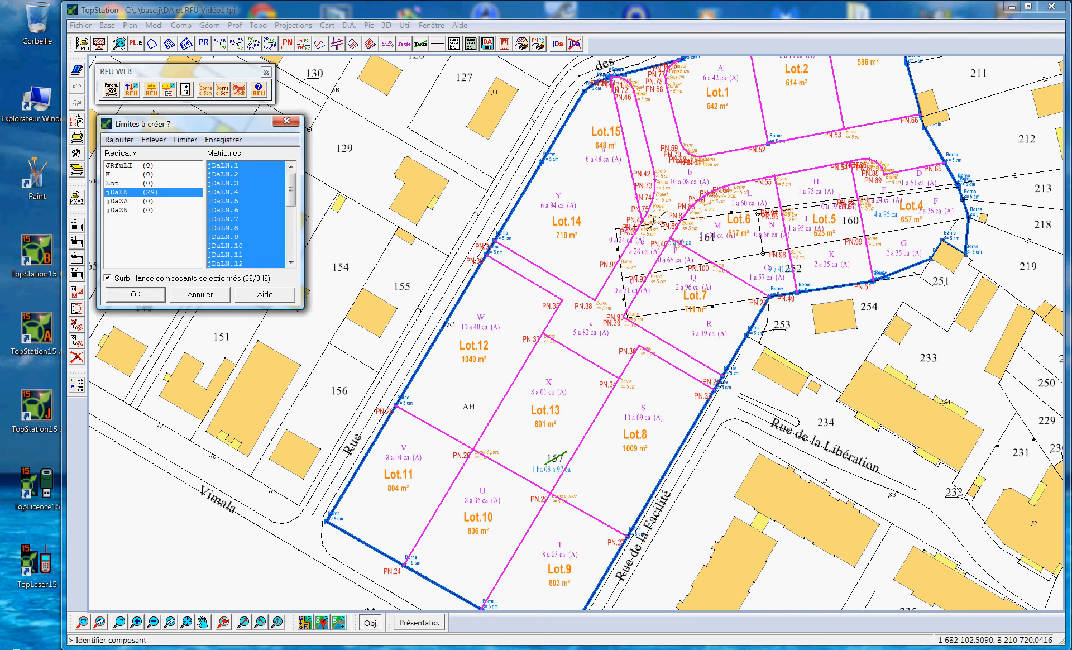
left_click(120, 295)
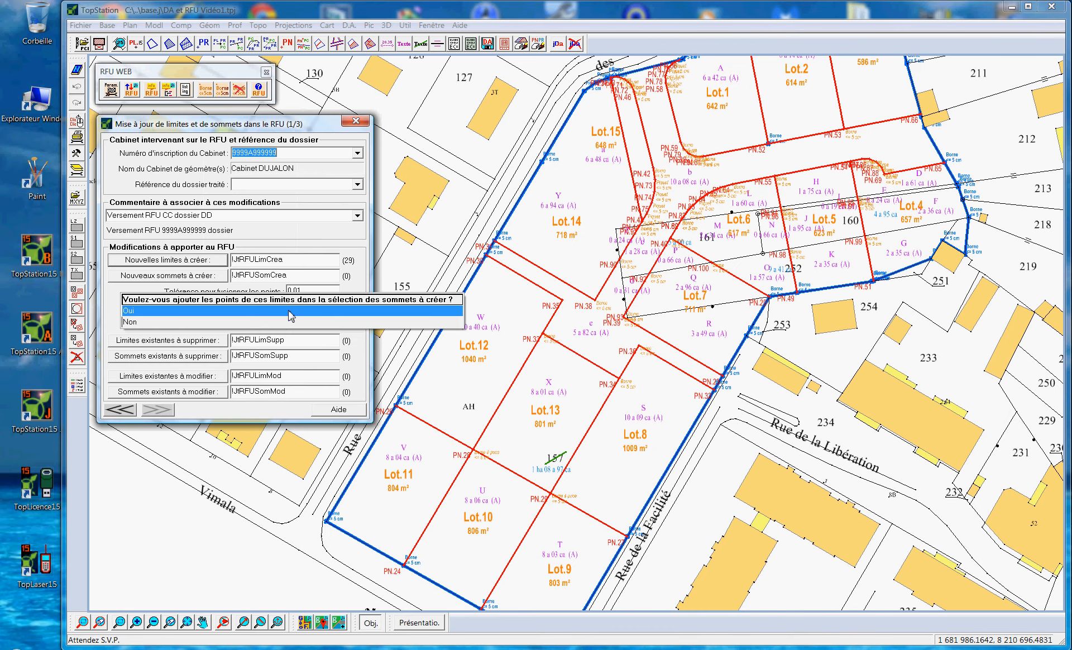
left_click(290, 313)
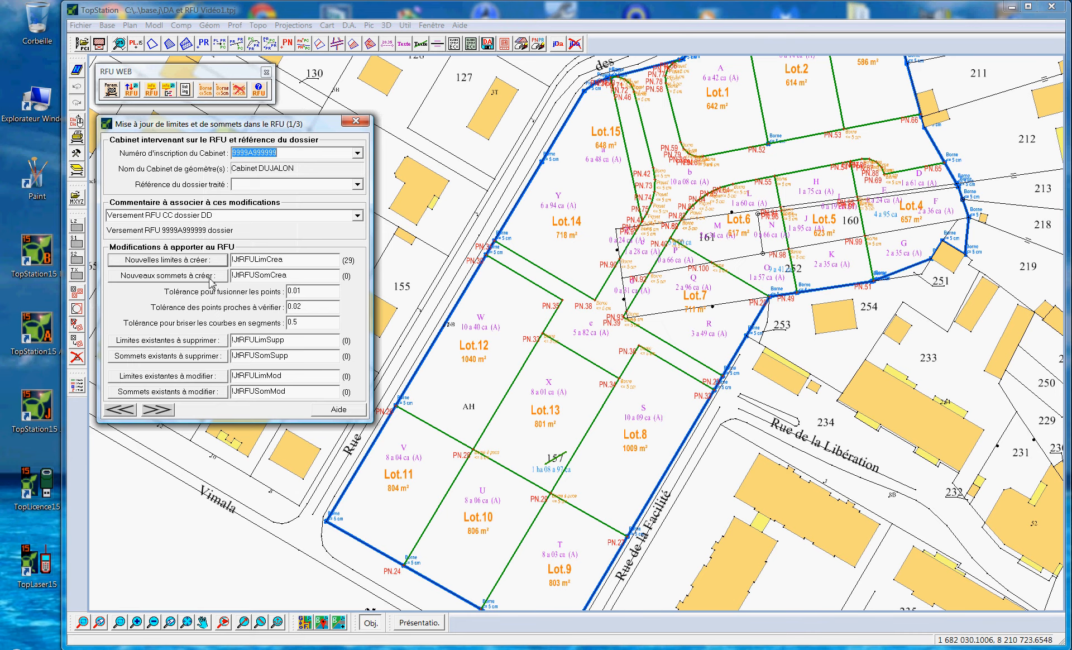
Select all the JRfuP points as the new vertices to create in the RFU
left_click(203, 279)
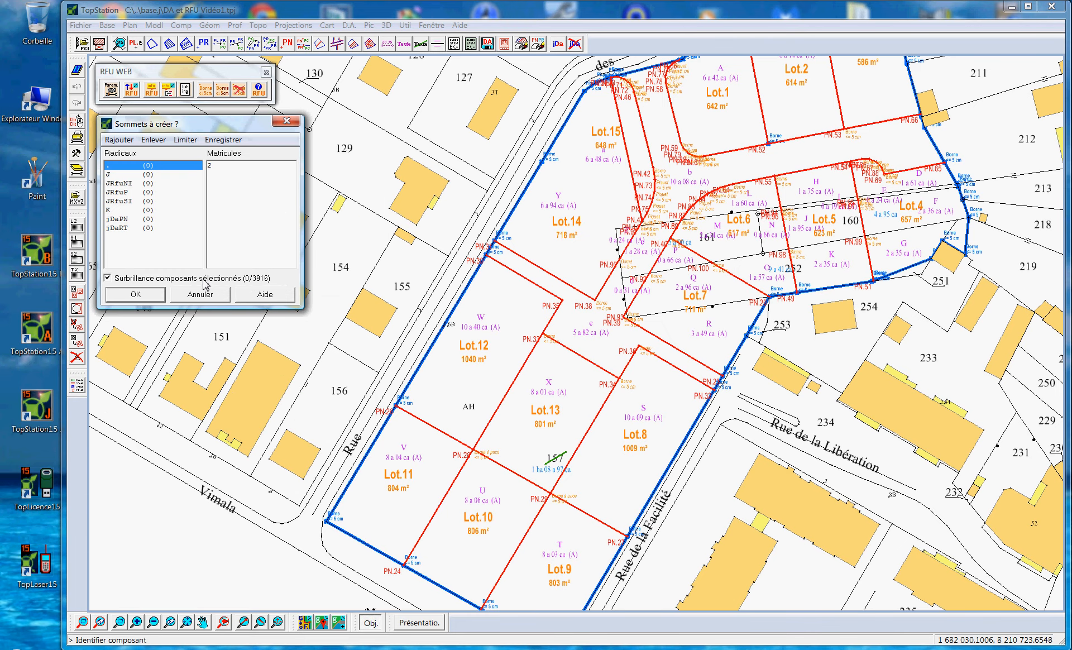
scroll(554, 342, "up", 2)
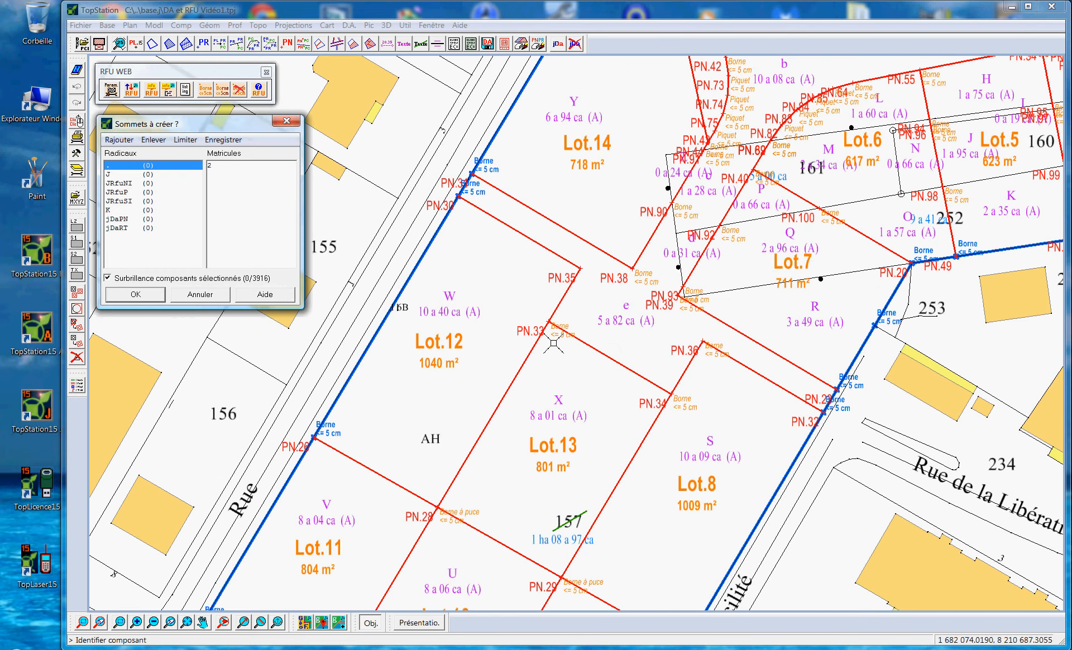
scroll(554, 342, "down", 2)
left_click(126, 192)
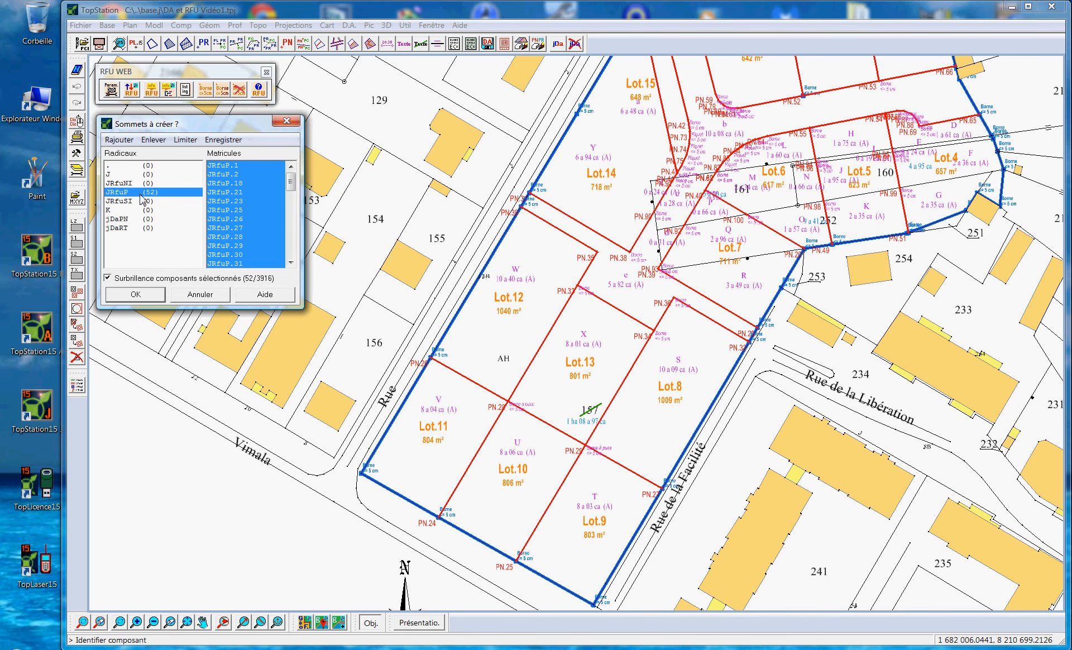
left_click(155, 301)
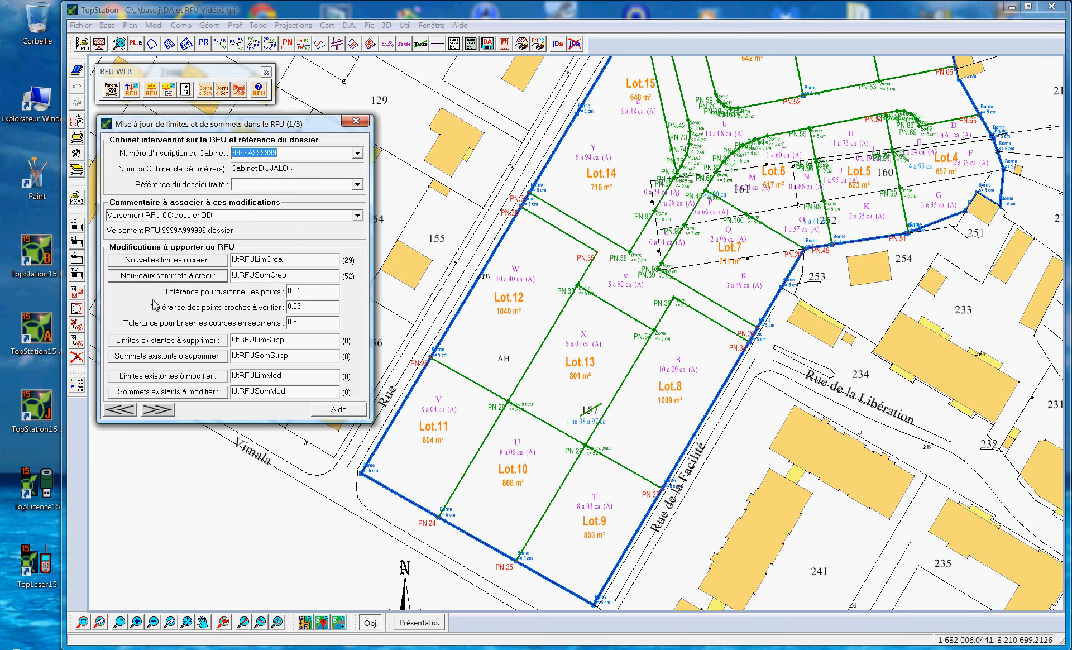
Accept the vertices in the export verification and update the RFU, keeping the exported vertices' attributes in the database
left_click(158, 408)
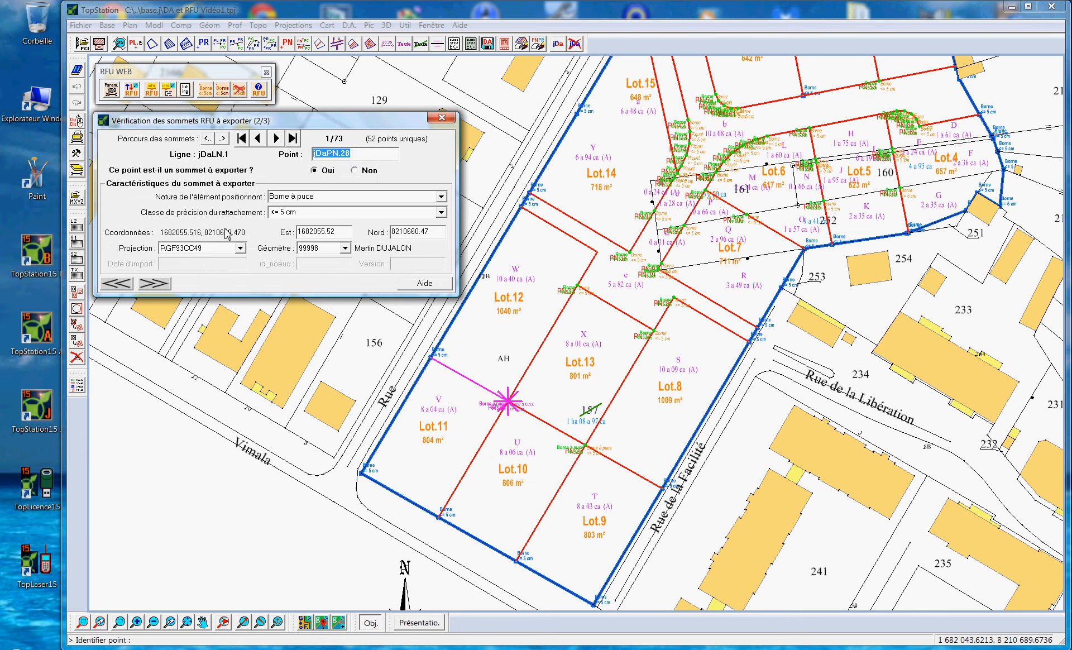
left_click(163, 283)
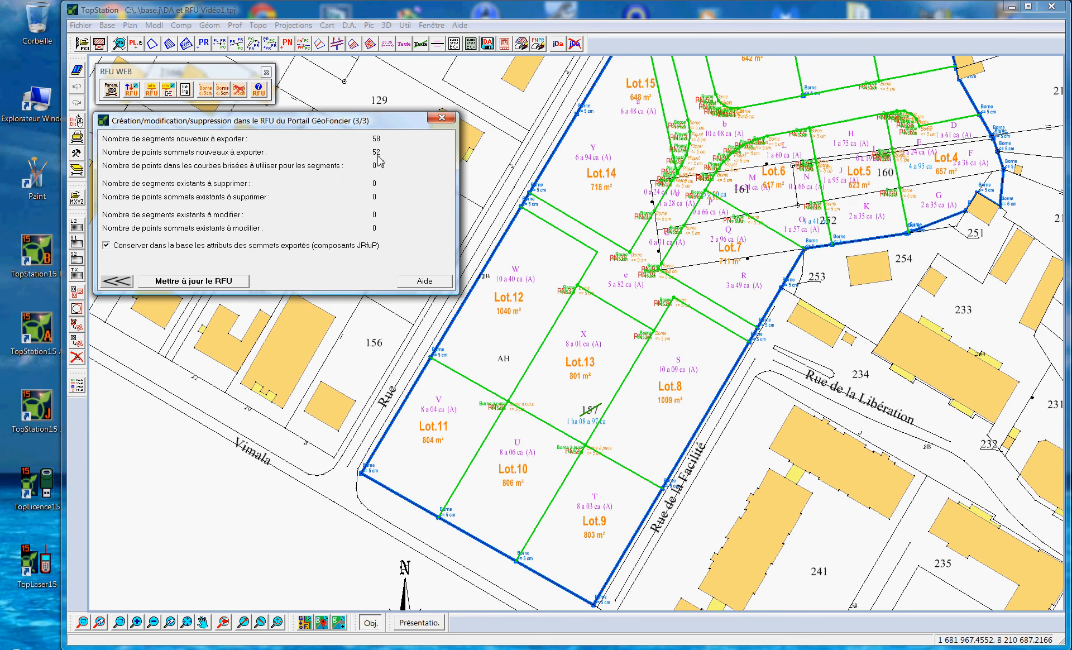
left_click(209, 281)
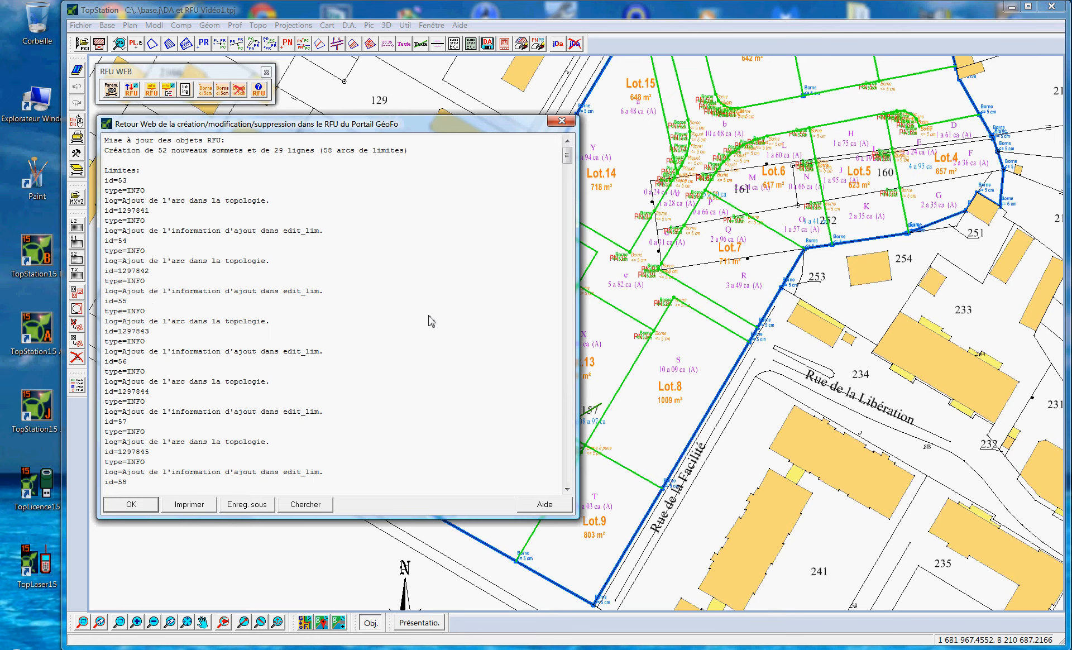
Dismiss the RFU update report and the exported vertices listing, and do nothing for the moment about the verification import
left_click(144, 505)
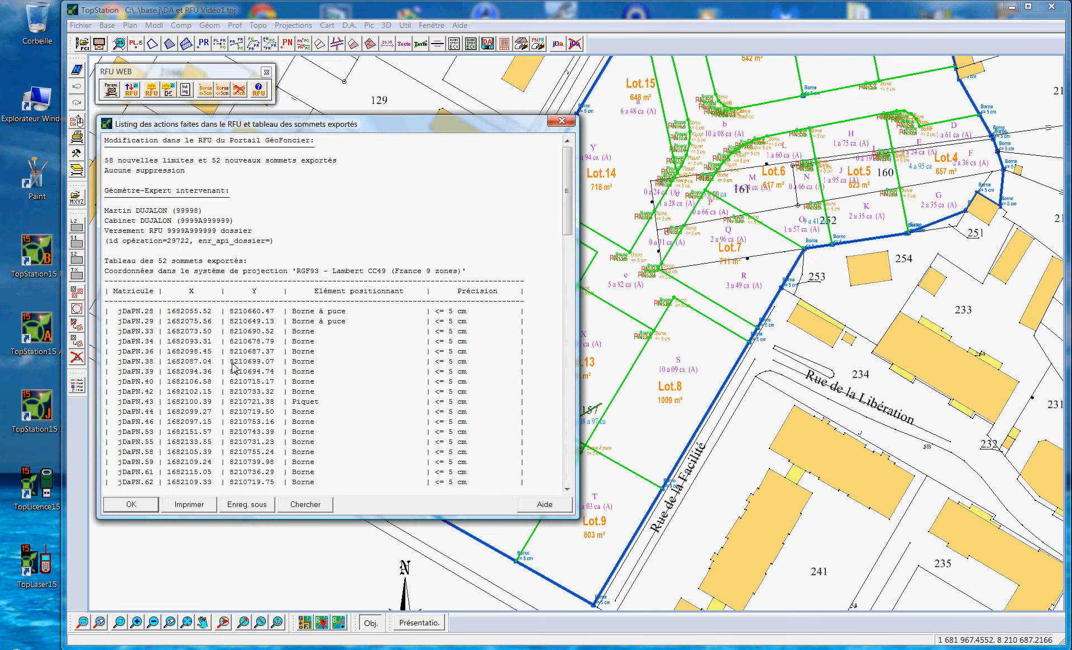
left_click(128, 504)
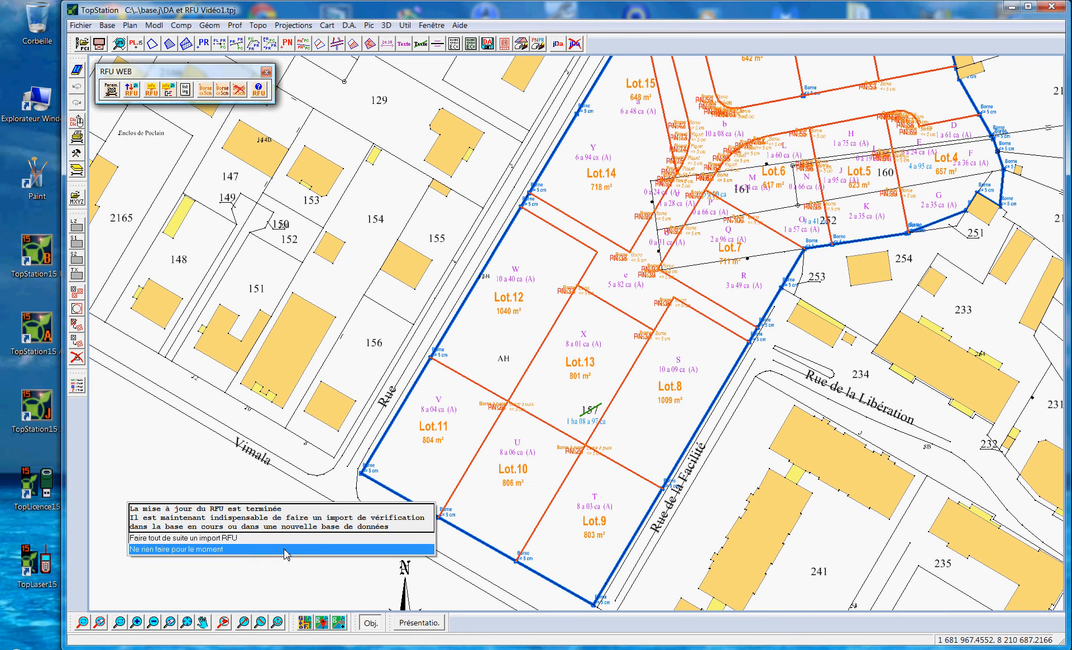
left_click(284, 549)
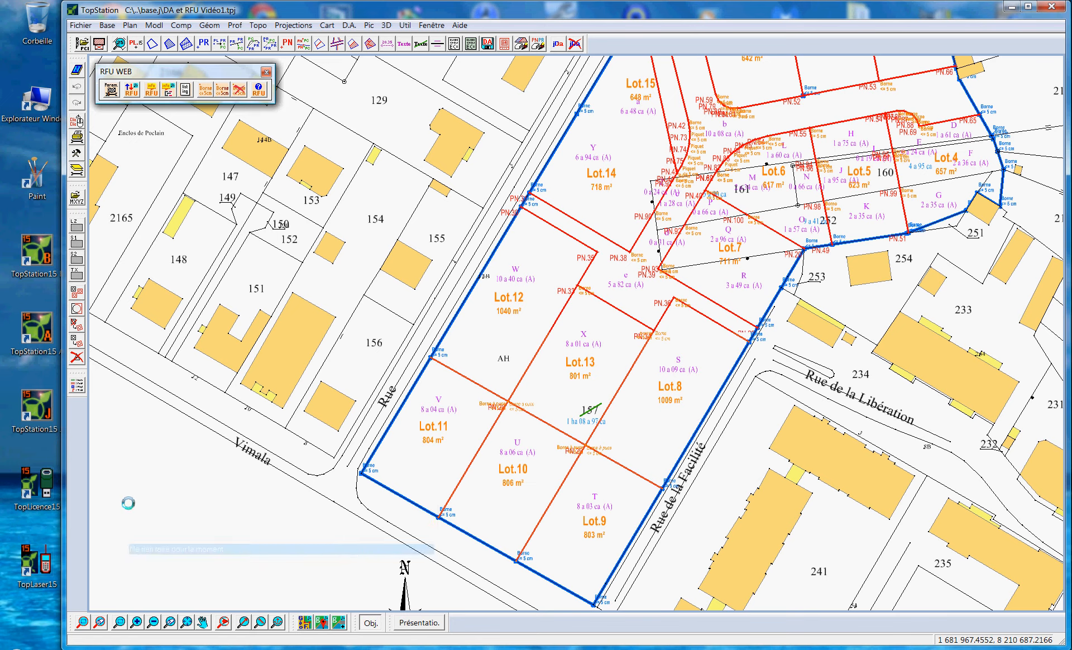
Open the recent database PlancheCad1.tpj containing the blank cadastral plan
left_click(81, 26)
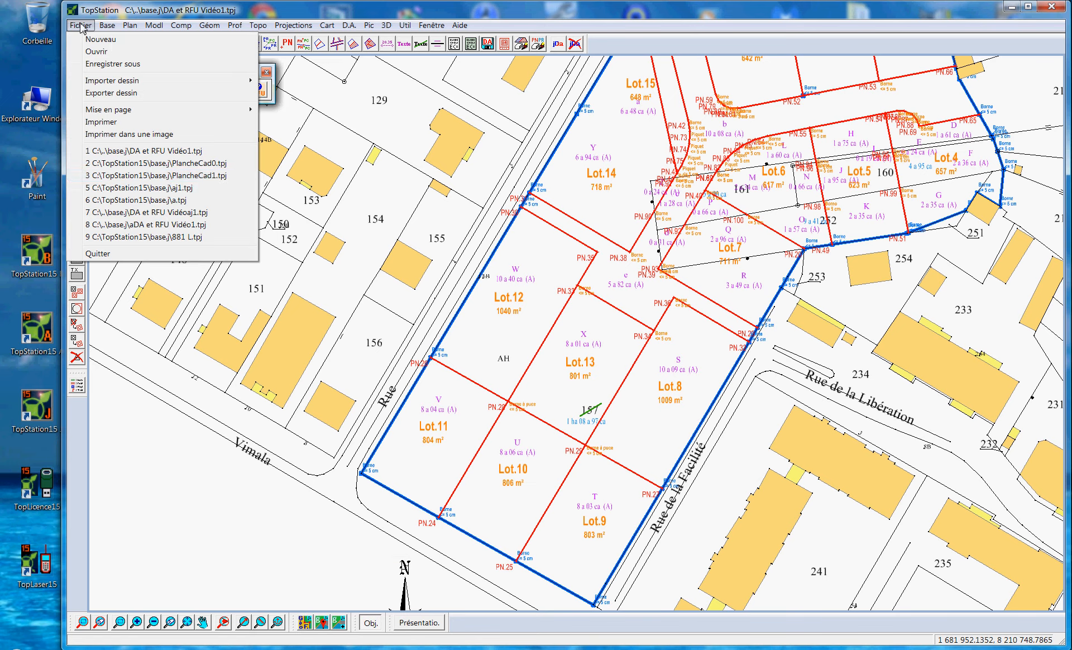
left_click(163, 177)
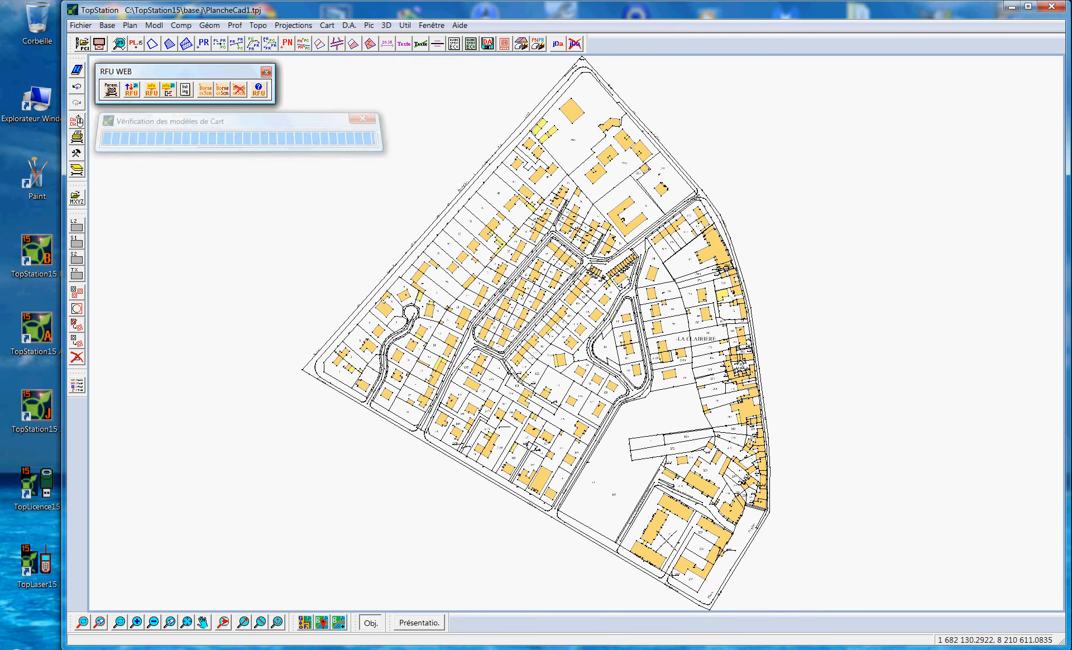
scroll(625, 544, "up", 2)
Connect to the RFU from the PlancheCad1 database by entering the surveyor's password
left_click(131, 91)
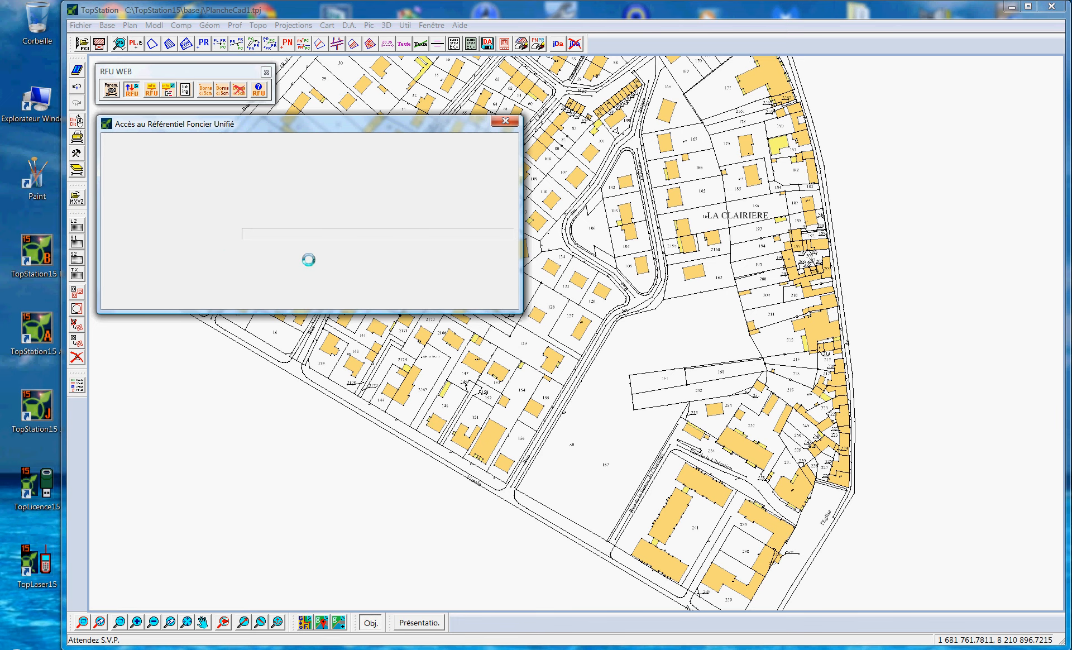
type("*****")
key("Return")
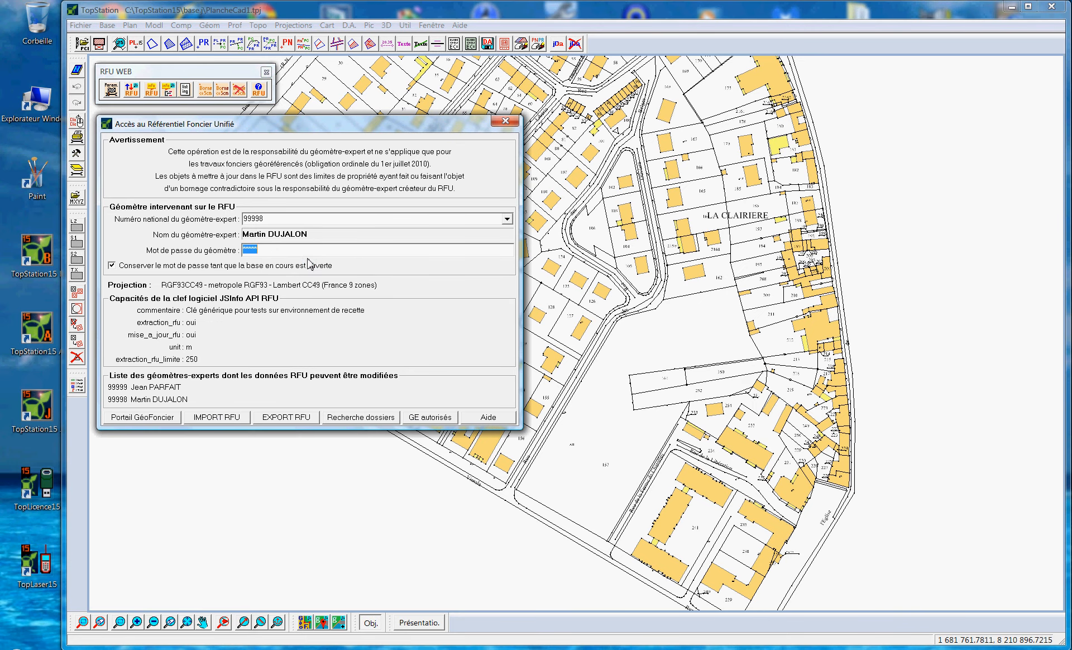
Import the RFU data within a rectangle about 216 m wide enclosing parcel 157 and its neighbouring subdivided parcels
left_click(218, 418)
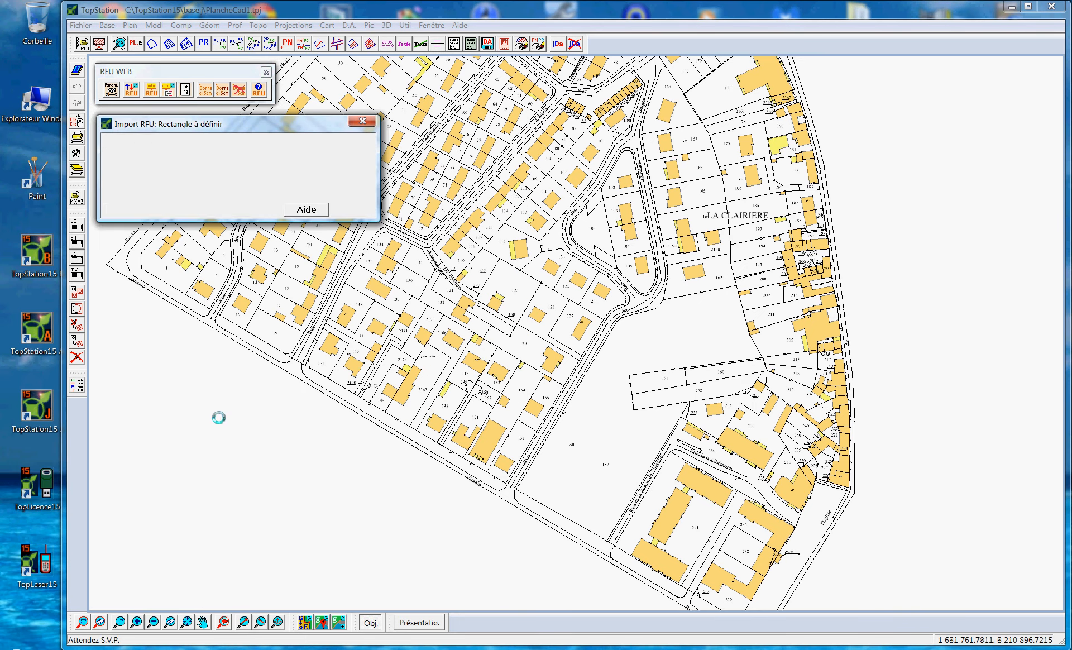
left_click(458, 578)
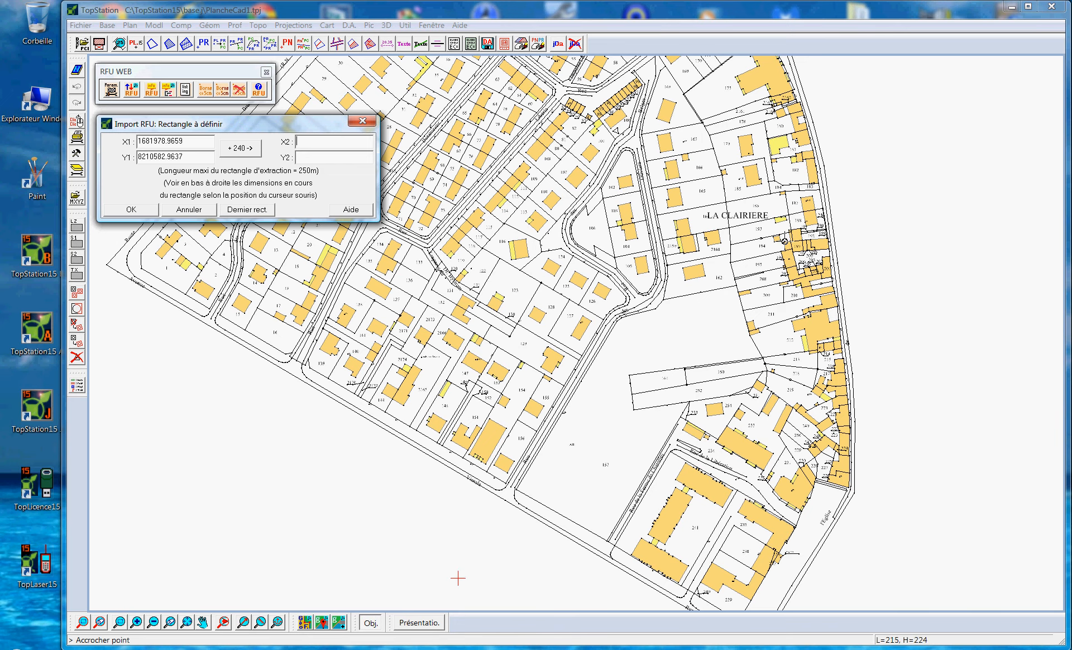
left_click(784, 247)
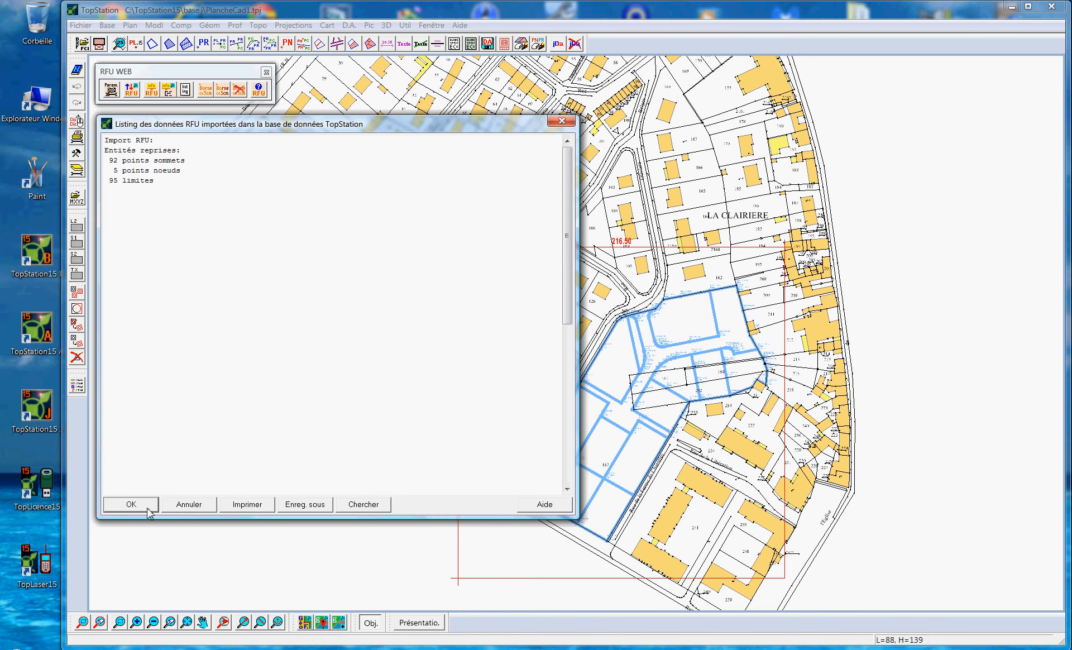
left_click(132, 504)
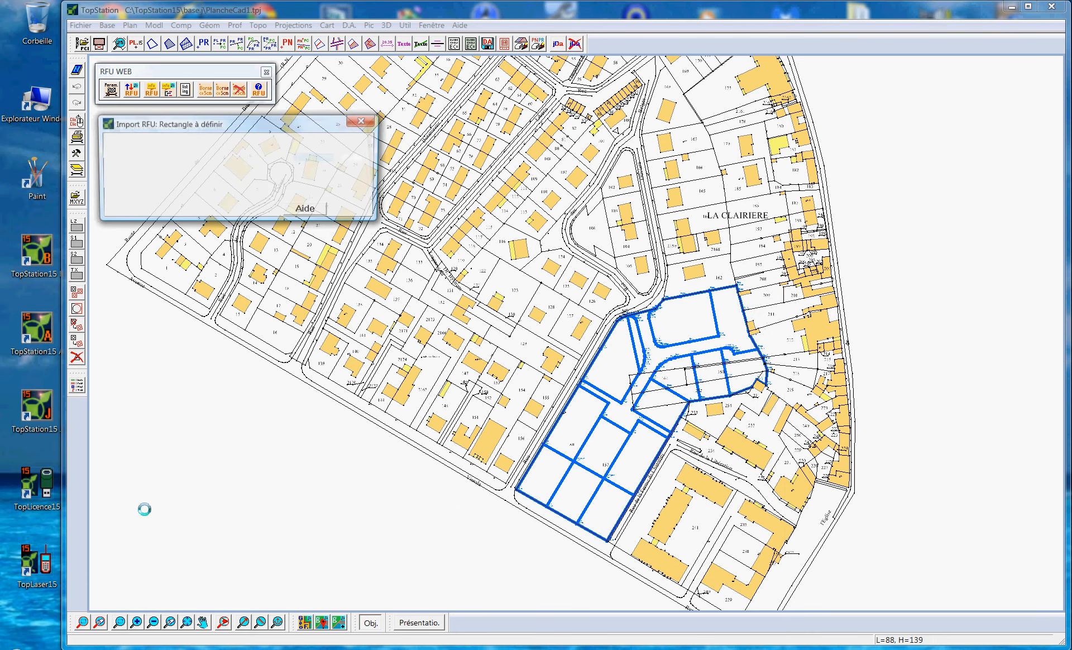
Examine the imported lot limits and the nature and precision labels of their vertices across the subdivision
scroll(531, 564, "up", 1)
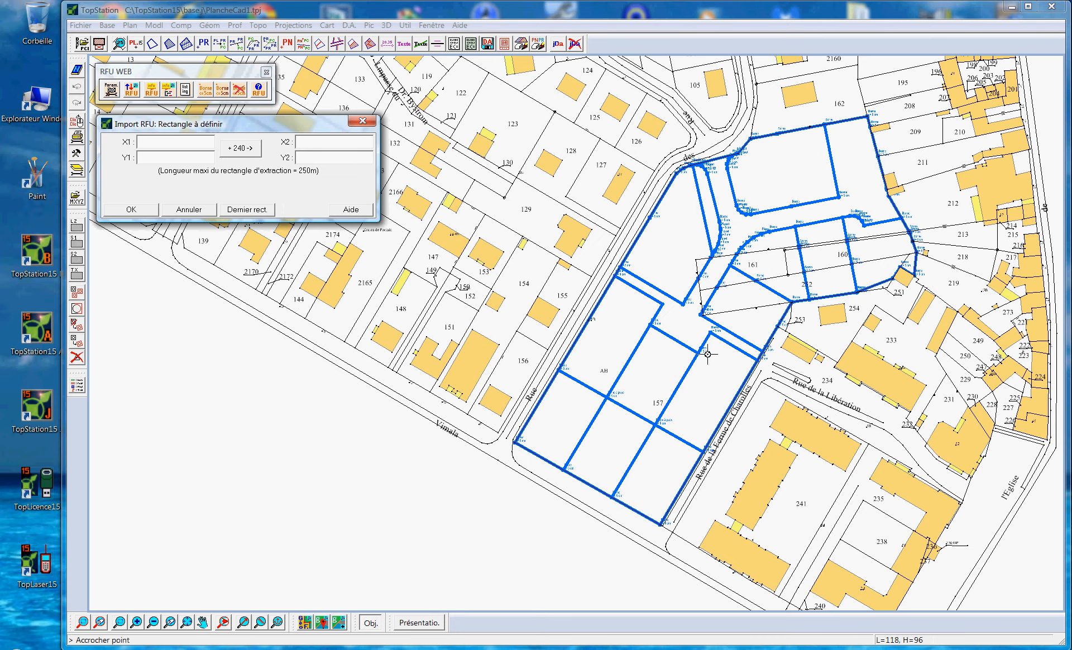
scroll(718, 249, "up", 1)
scroll(719, 250, "up", 1)
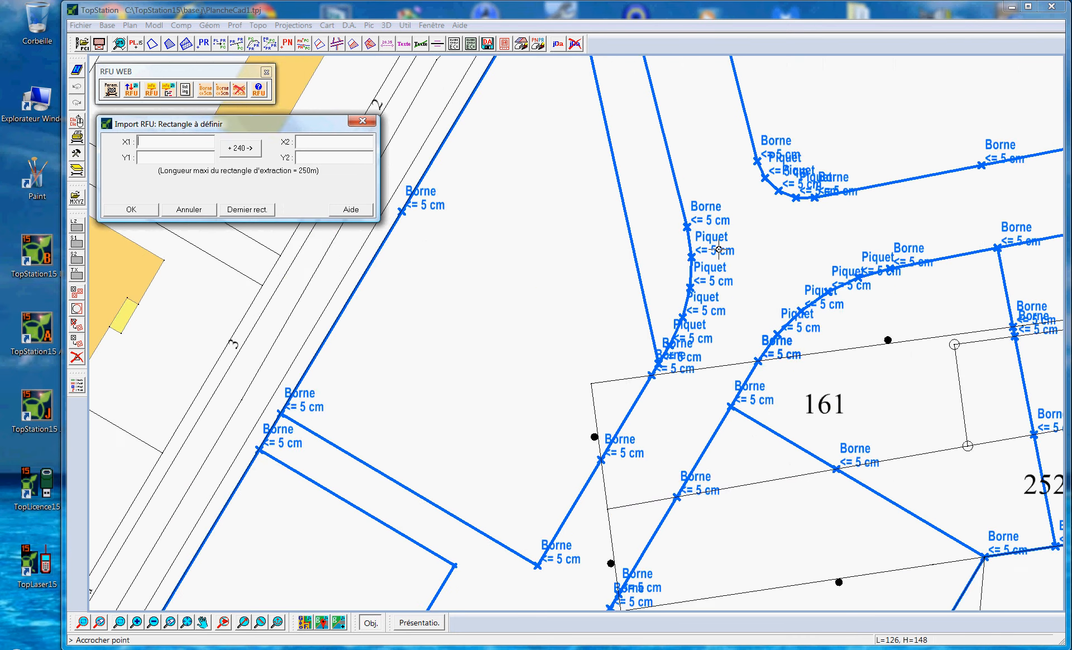
scroll(719, 249, "up", 1)
scroll(719, 249, "down", 3)
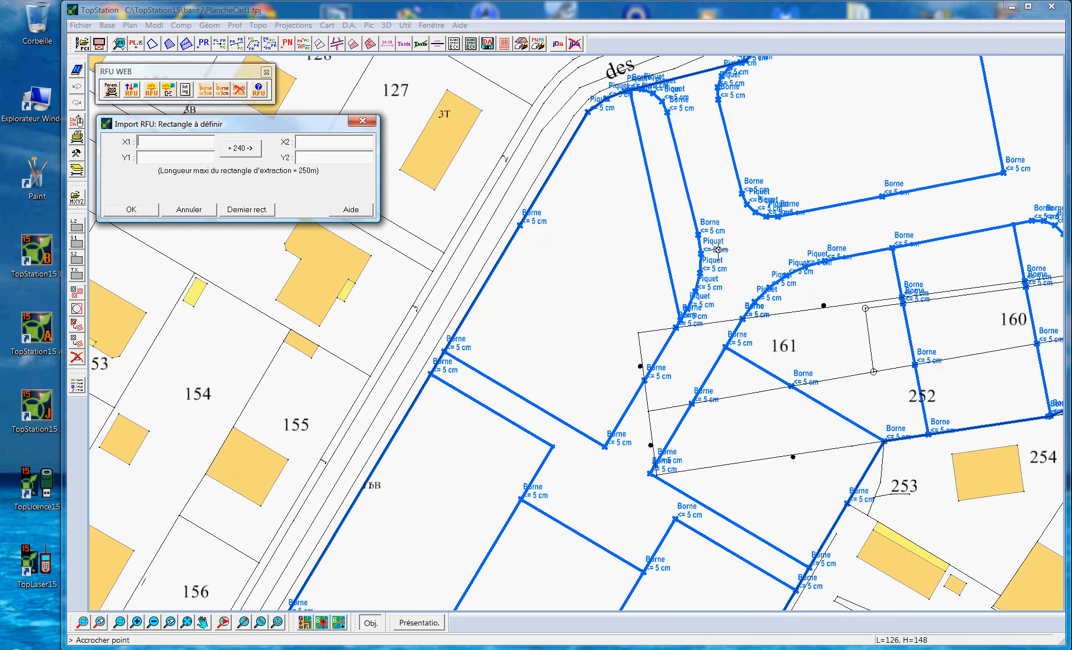
scroll(718, 250, "down", 2)
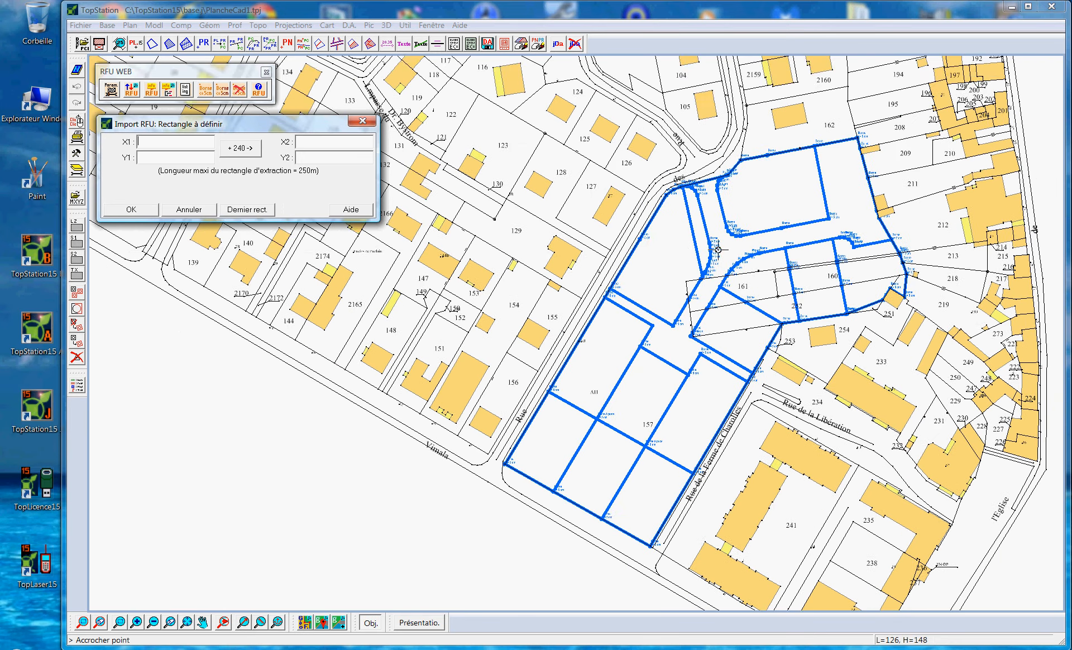
scroll(704, 376, "down", 1)
scroll(664, 352, "up", 1)
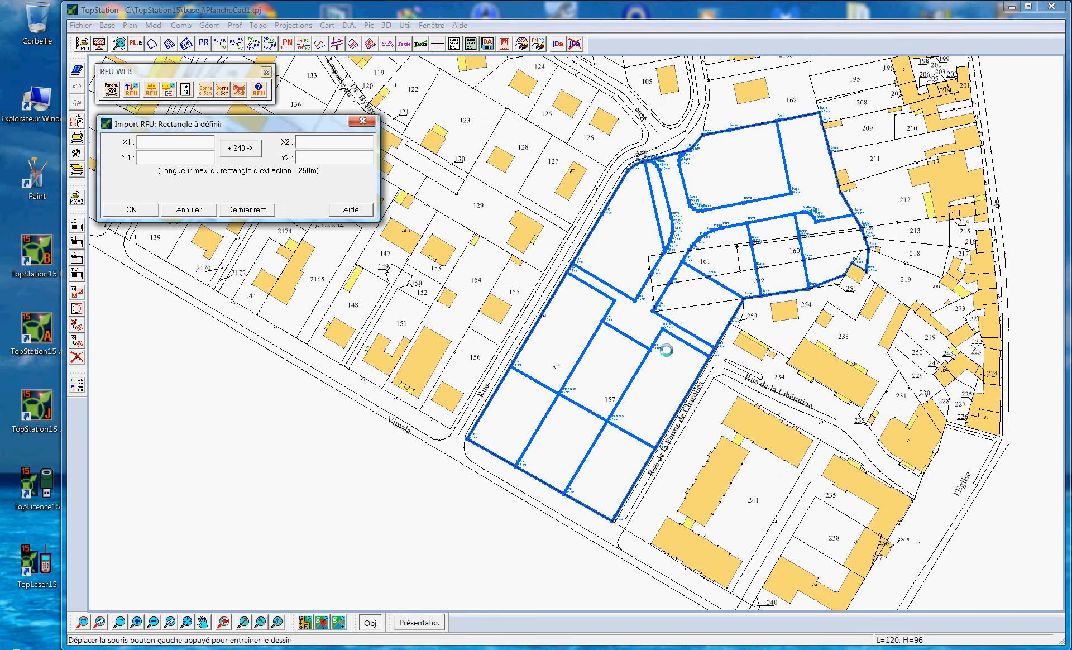